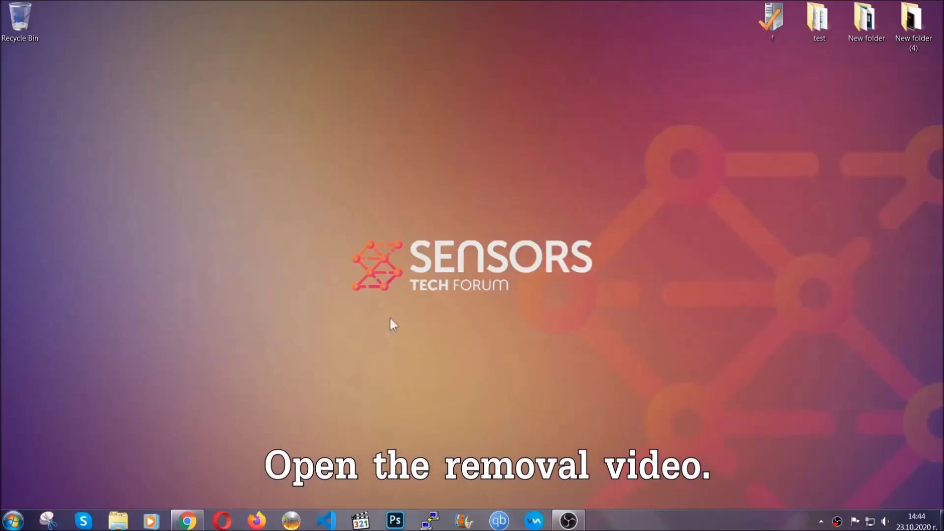
- In Chrome, open the sensorstechforum article linked in the removal video's description
{"action": "left_click", "coordinate": [187, 521]}
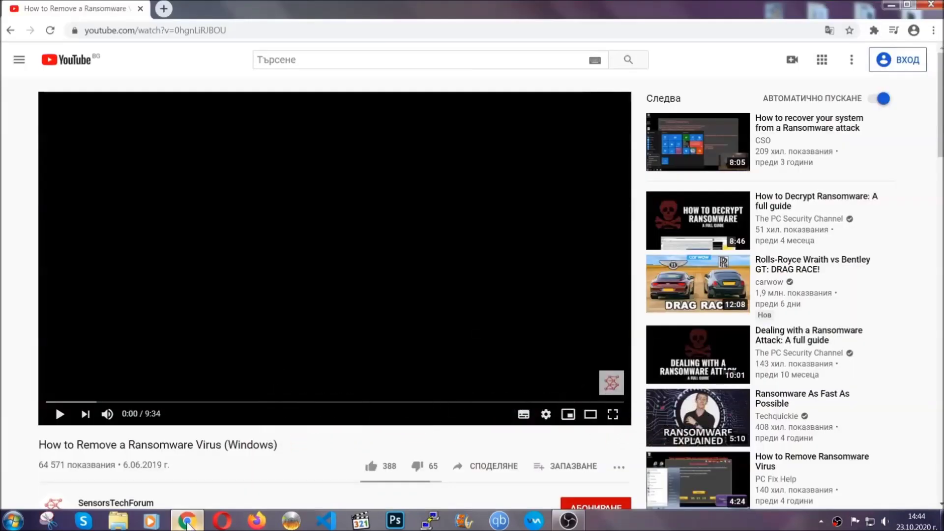
{"action": "scroll", "coordinate": [172, 397], "scroll_direction": "down", "scroll_amount": 4}
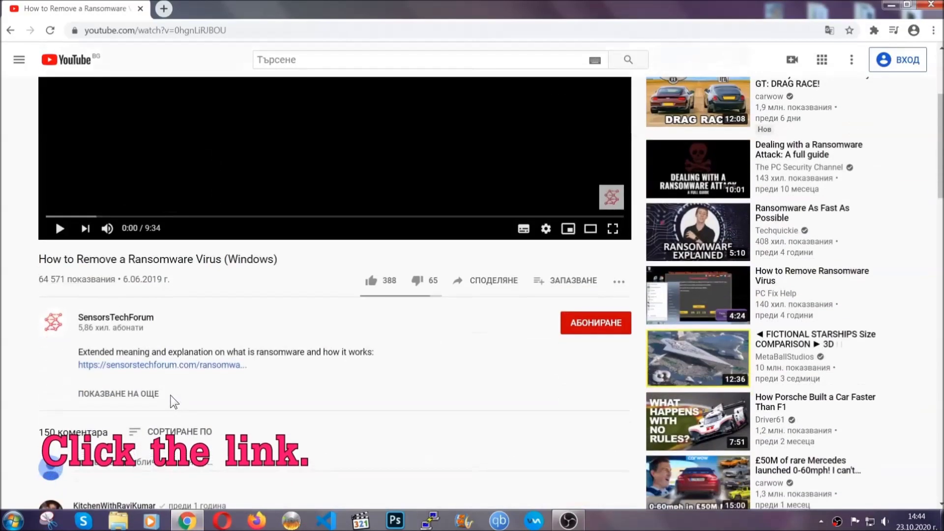
{"action": "left_click", "coordinate": [187, 366]}
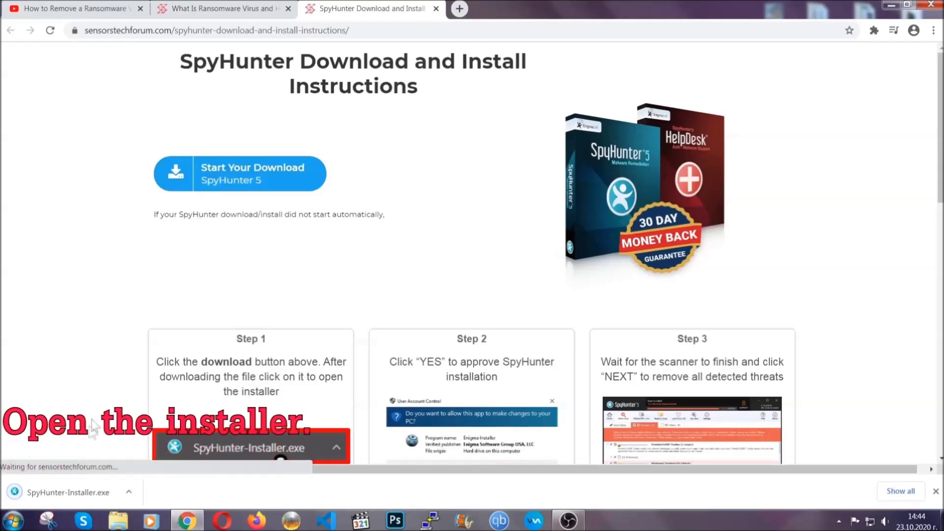
- Run SpyHunter-Installer.exe and install SpyHunter 5 in English, accepting the EULA and Privacy Policy
{"action": "left_click", "coordinate": [66, 490]}
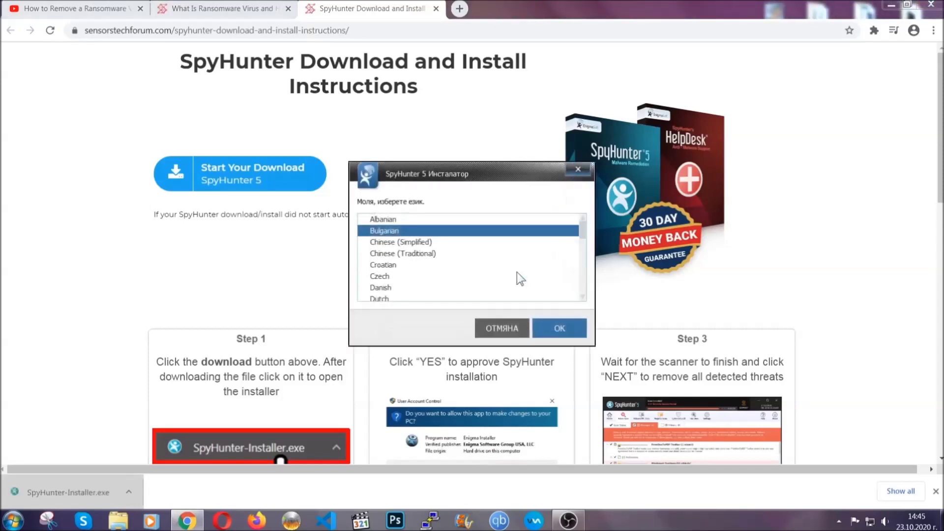
{"action": "scroll", "coordinate": [484, 270], "scroll_direction": "down", "scroll_amount": 2}
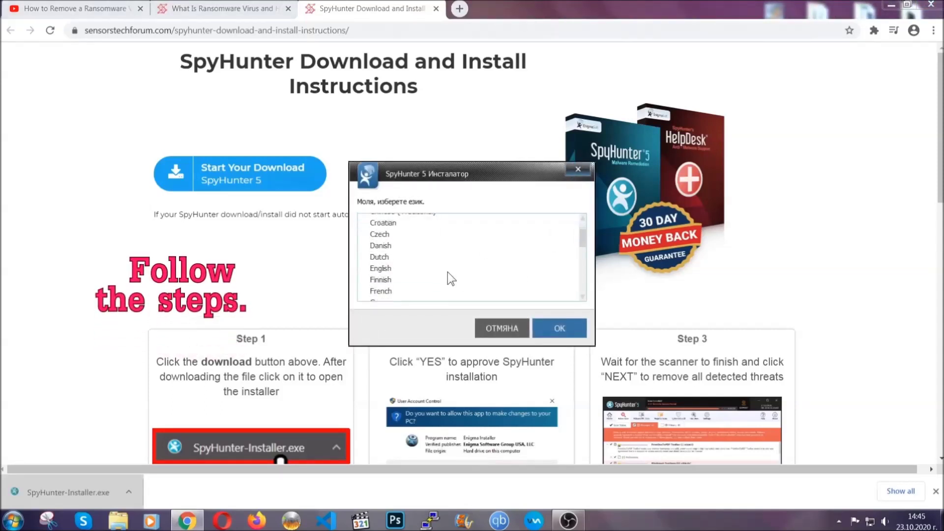
{"action": "left_click", "coordinate": [445, 269]}
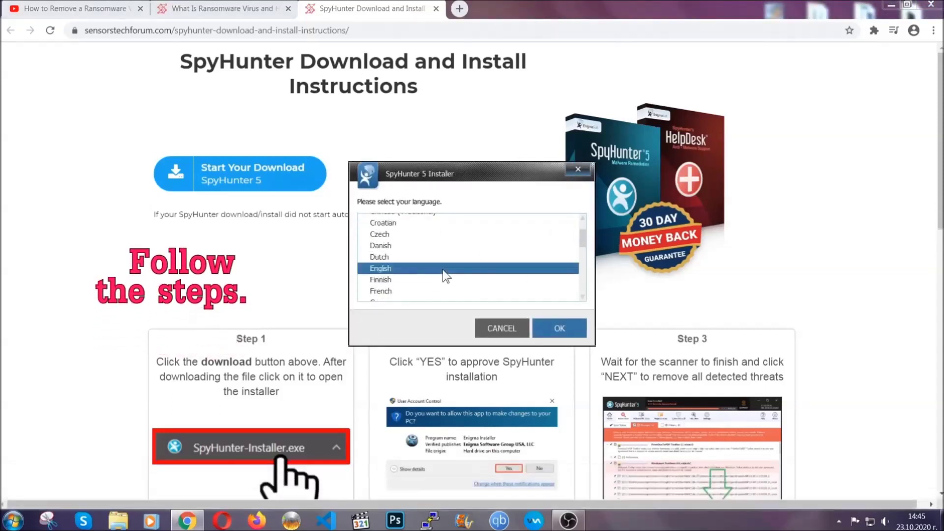
{"action": "left_click", "coordinate": [550, 328]}
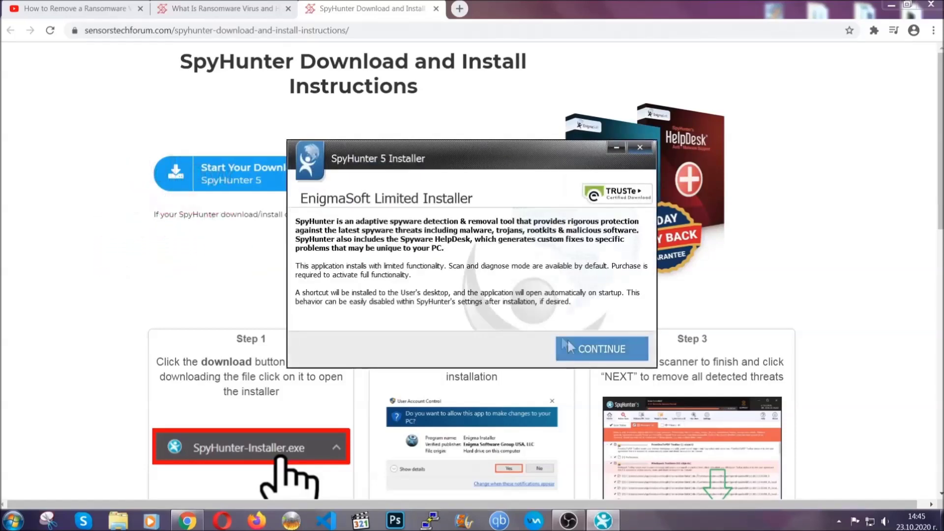
{"action": "left_click", "coordinate": [569, 346]}
{"action": "left_click", "coordinate": [541, 318]}
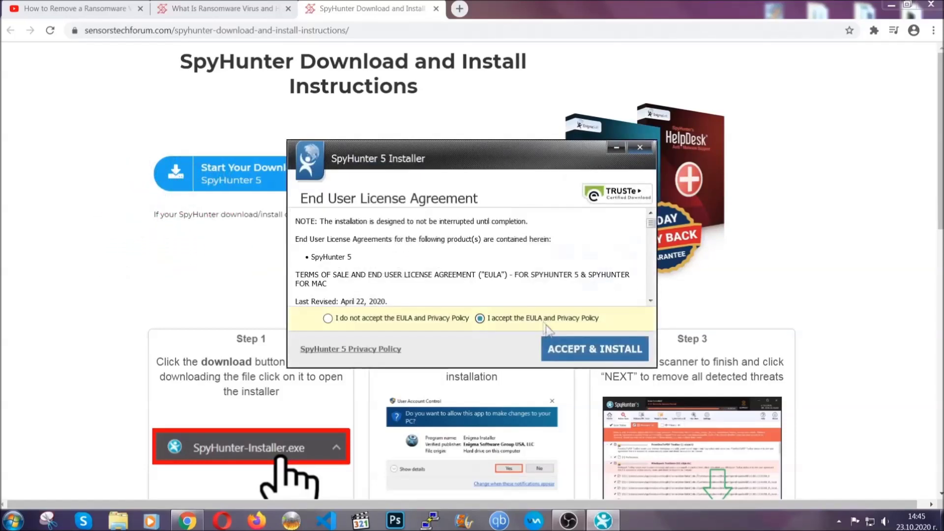
{"action": "left_click", "coordinate": [563, 349]}
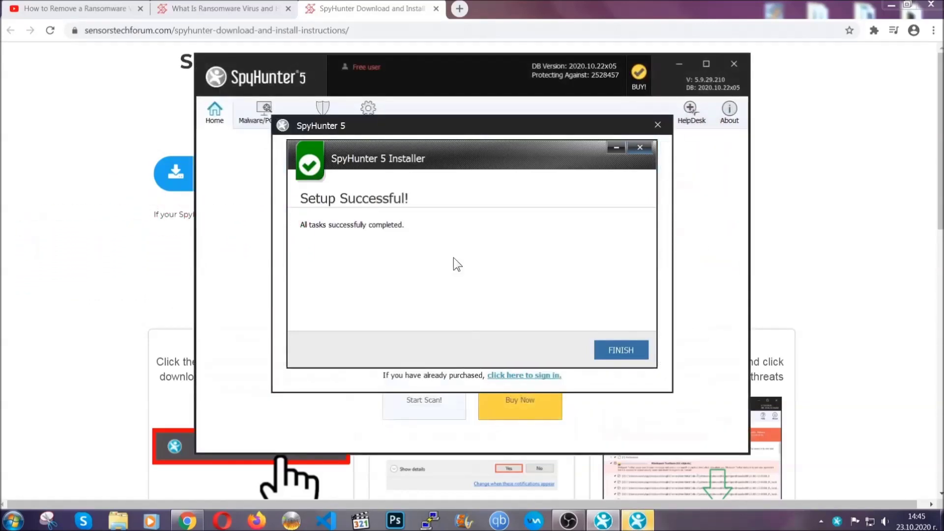
{"action": "left_click", "coordinate": [604, 352]}
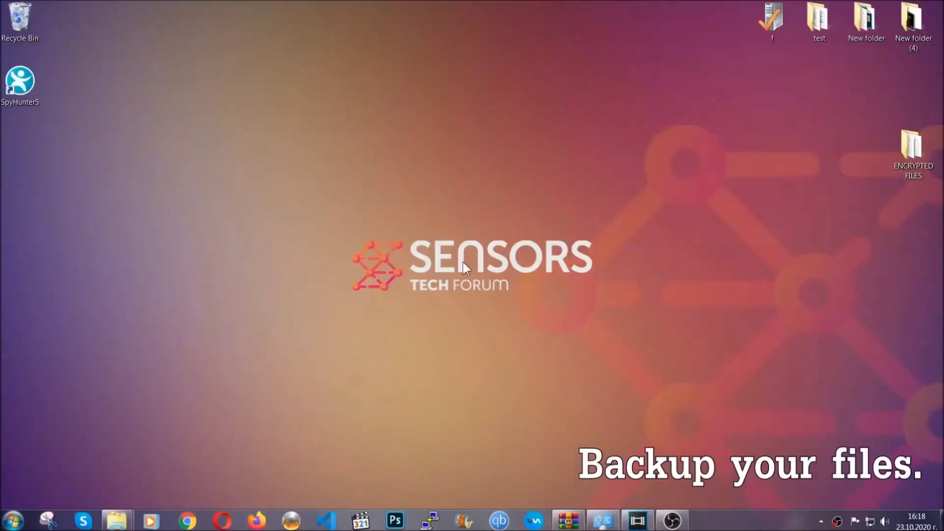
- Copy all six .efji files from the ENCRYPTED FILES folder
{"action": "double_click", "coordinate": [907, 151]}
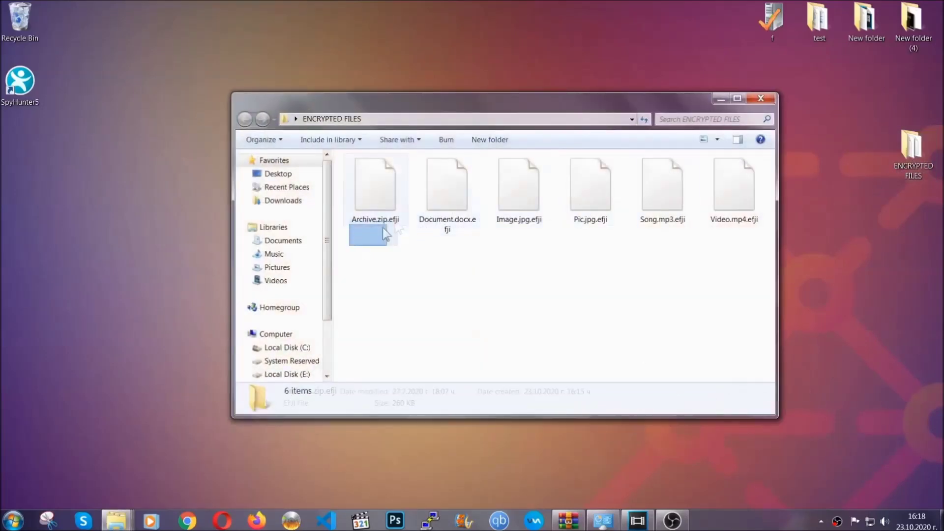
{"action": "left_click_drag", "start_coordinate": [385, 235], "coordinate": [738, 175]}
{"action": "right_click", "coordinate": [738, 174]}
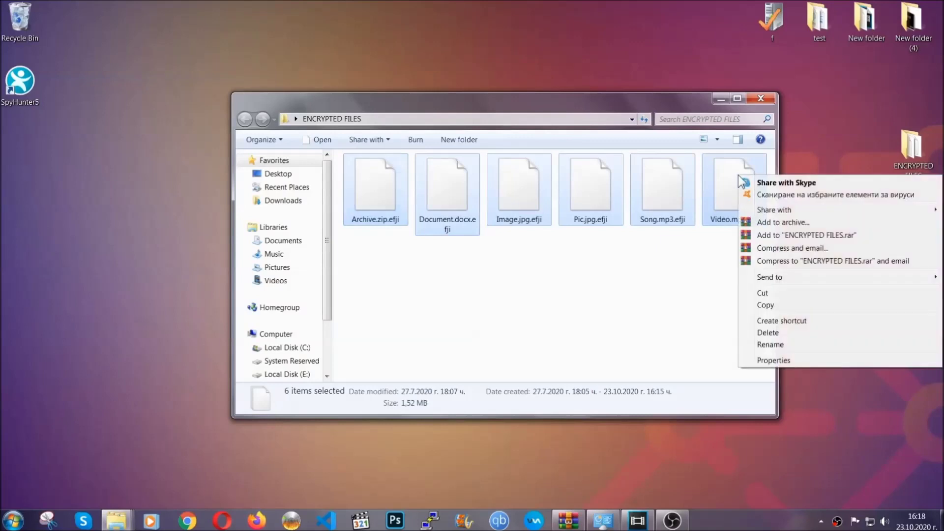
{"action": "left_click", "coordinate": [764, 305]}
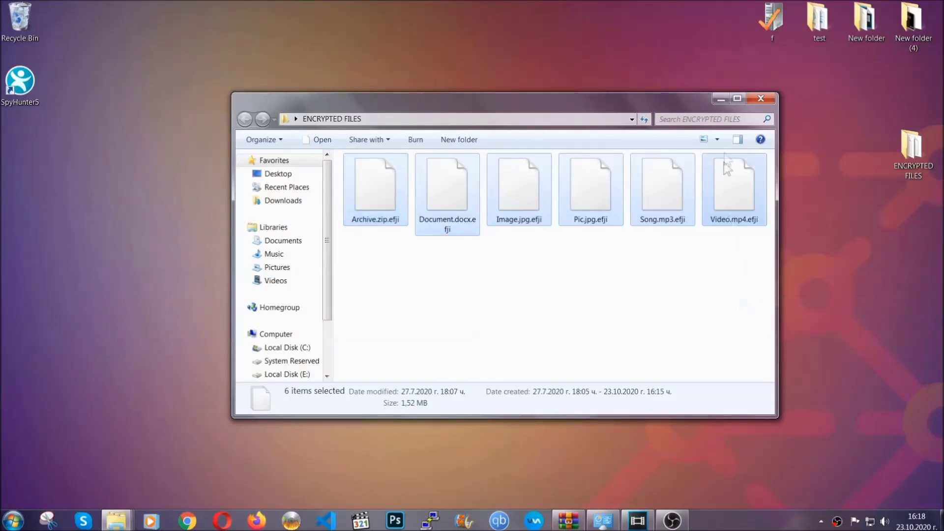
{"action": "left_click", "coordinate": [724, 98]}
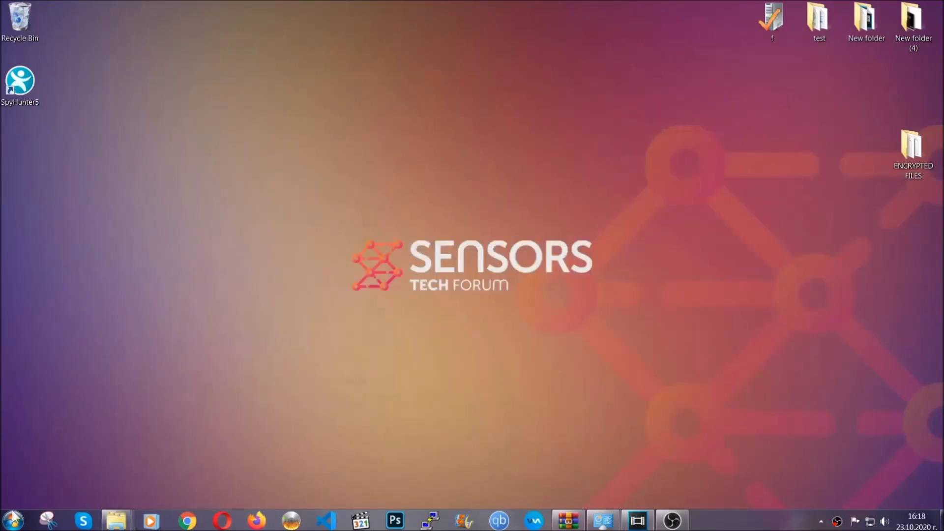
- Paste the six copied files onto FLASH DRIVE (H:) and close its window
{"action": "left_click", "coordinate": [13, 520]}
{"action": "left_click", "coordinate": [180, 371]}
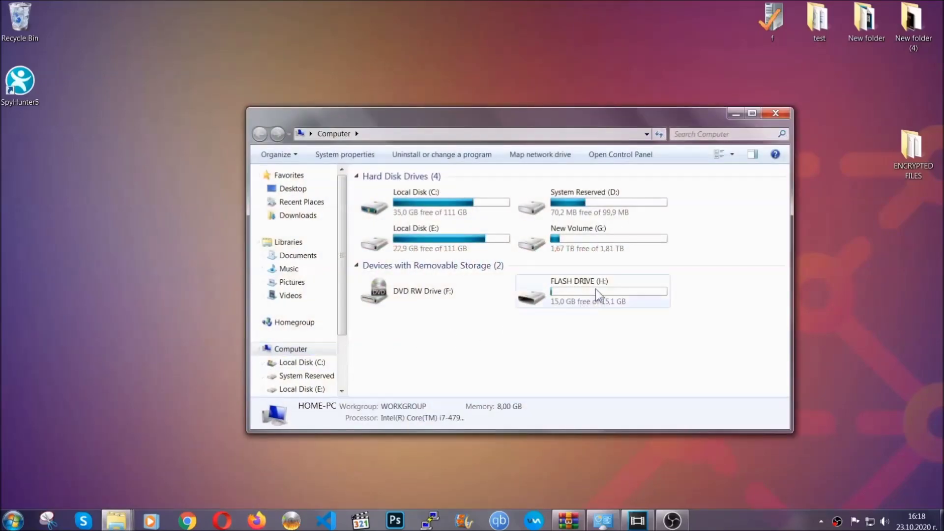
{"action": "double_click", "coordinate": [594, 288]}
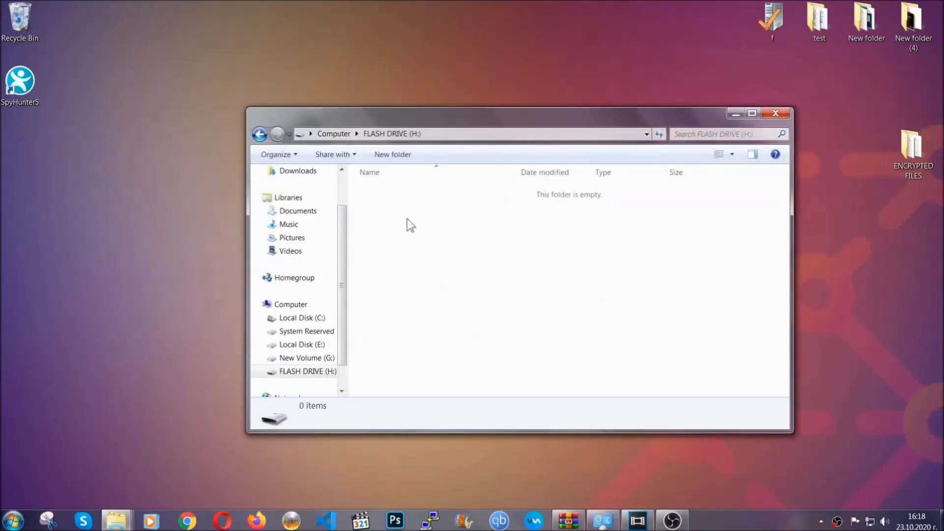
{"action": "right_click", "coordinate": [407, 225]}
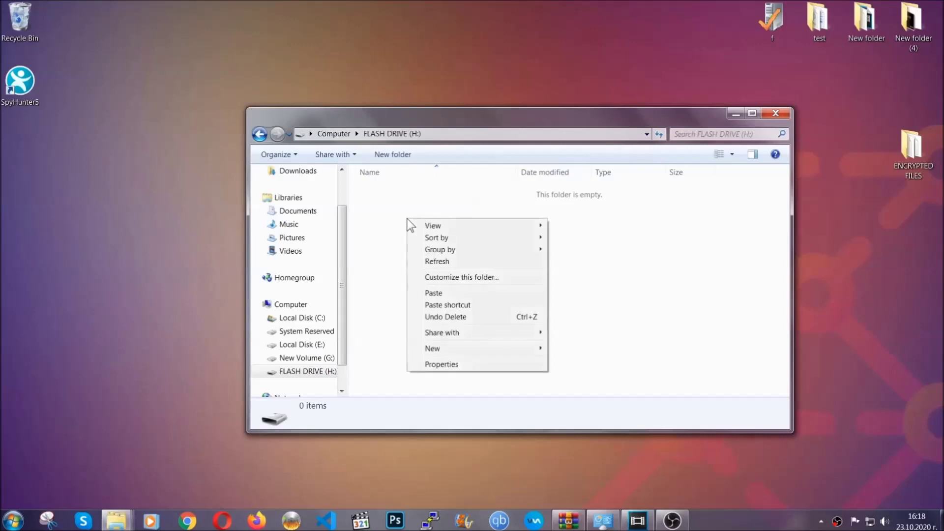
{"action": "left_click", "coordinate": [430, 293]}
{"action": "left_click", "coordinate": [429, 294]}
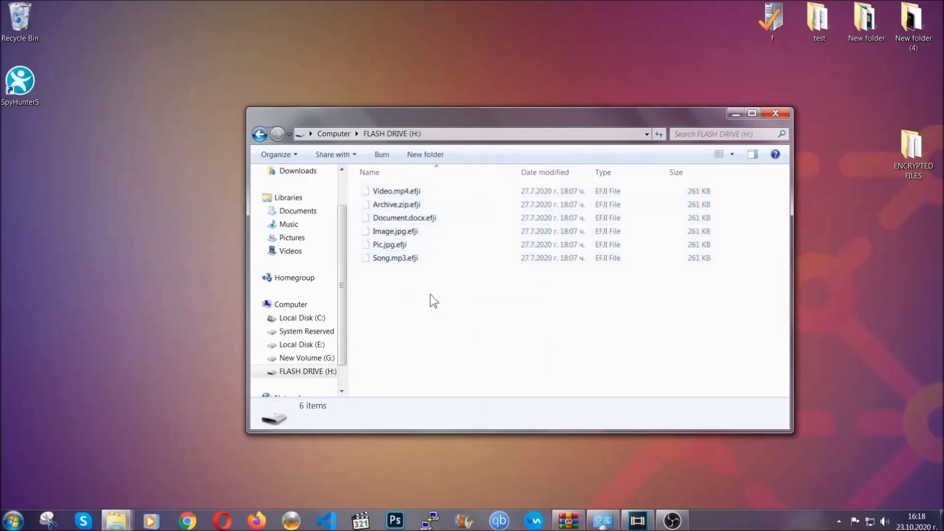
{"action": "left_click", "coordinate": [775, 113]}
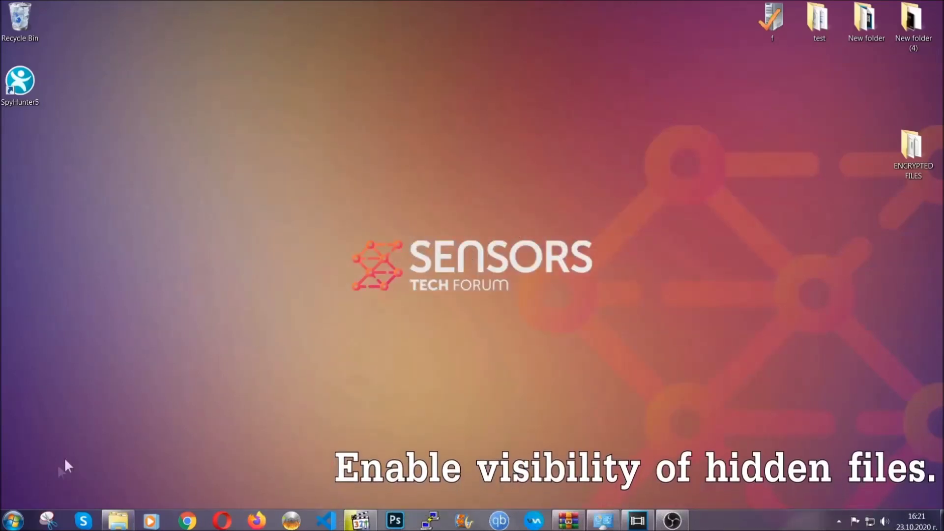
- Find Folder Options through a Start search and enable 'Show hidden files, folders, and drives'
{"action": "left_click", "coordinate": [13, 520]}
{"action": "left_click", "coordinate": [39, 491]}
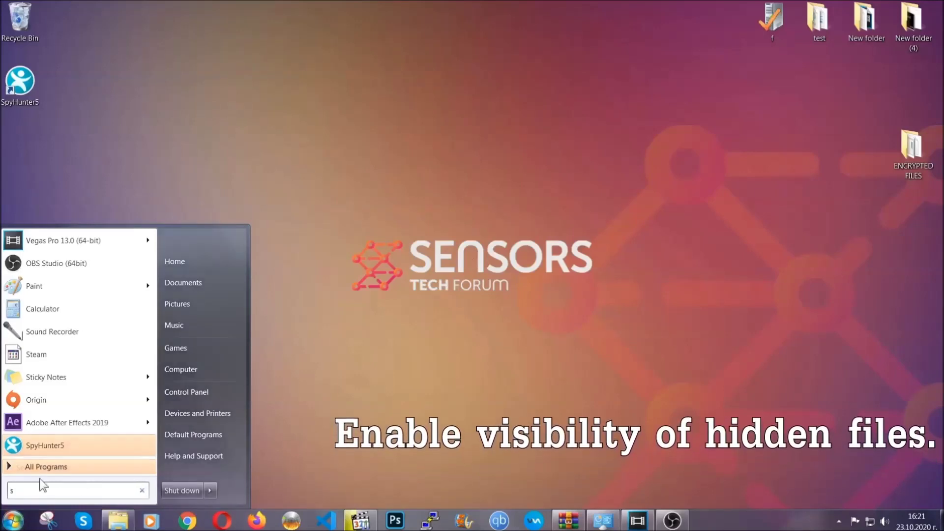
{"action": "type", "text": "showh"}
{"action": "key", "text": "BackSpace"}
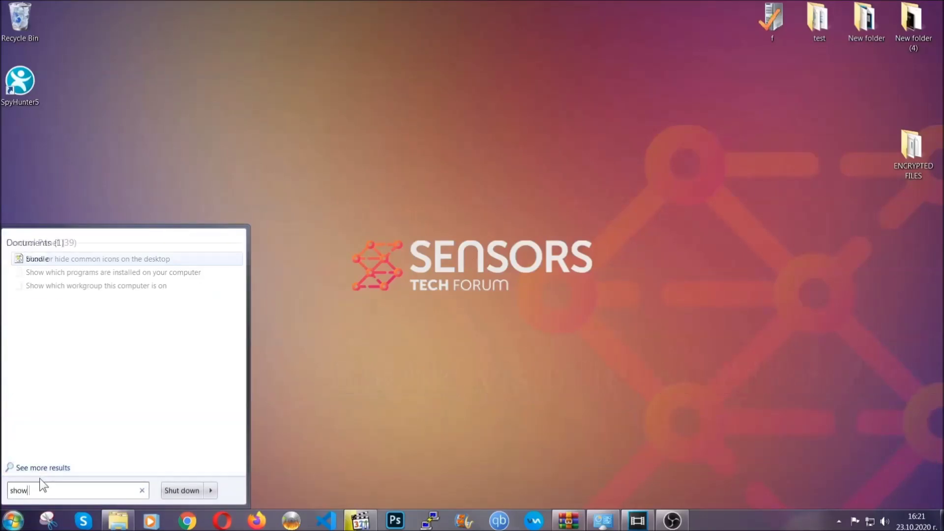
{"action": "type", "text": "hidden files and folders"}
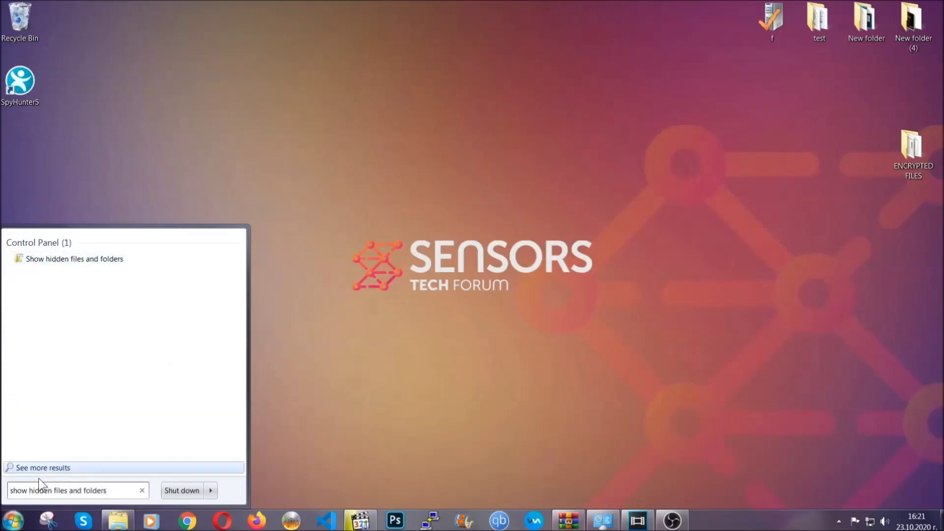
{"action": "left_click", "coordinate": [111, 261]}
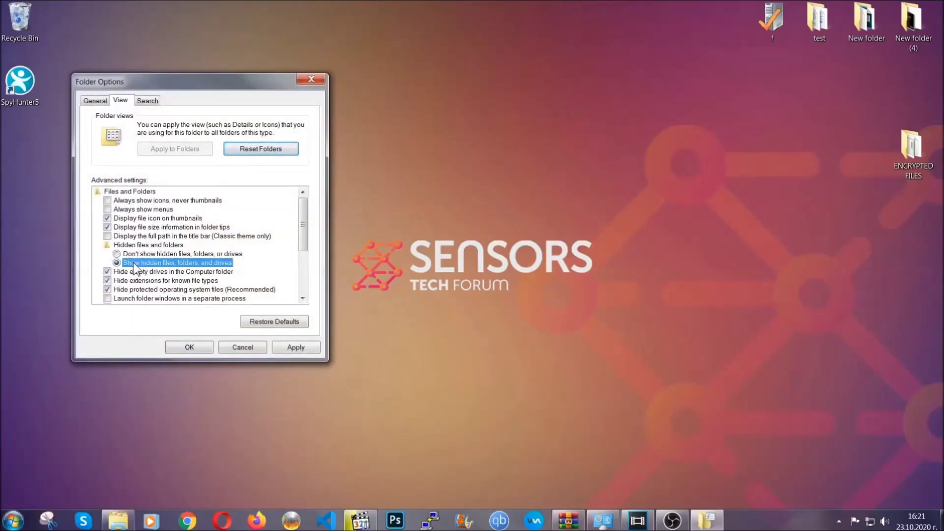
{"action": "left_click", "coordinate": [292, 350]}
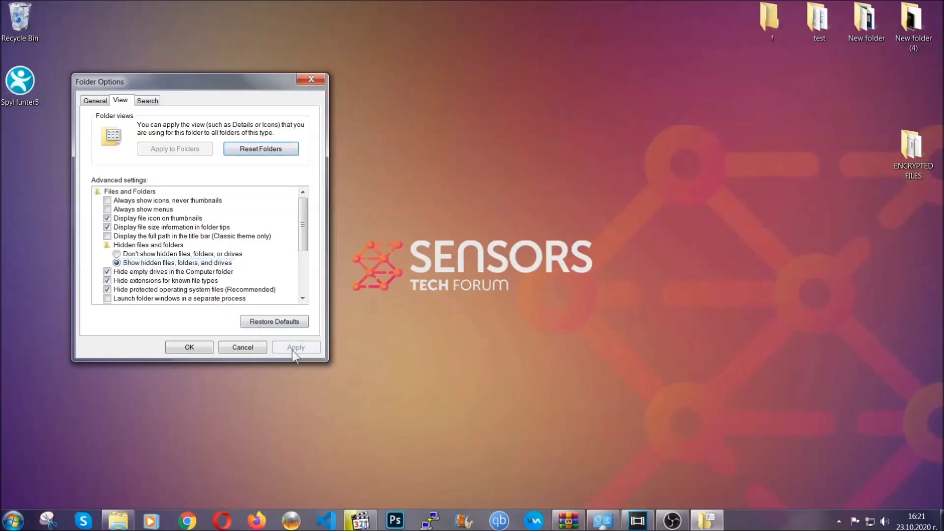
{"action": "left_click", "coordinate": [190, 347]}
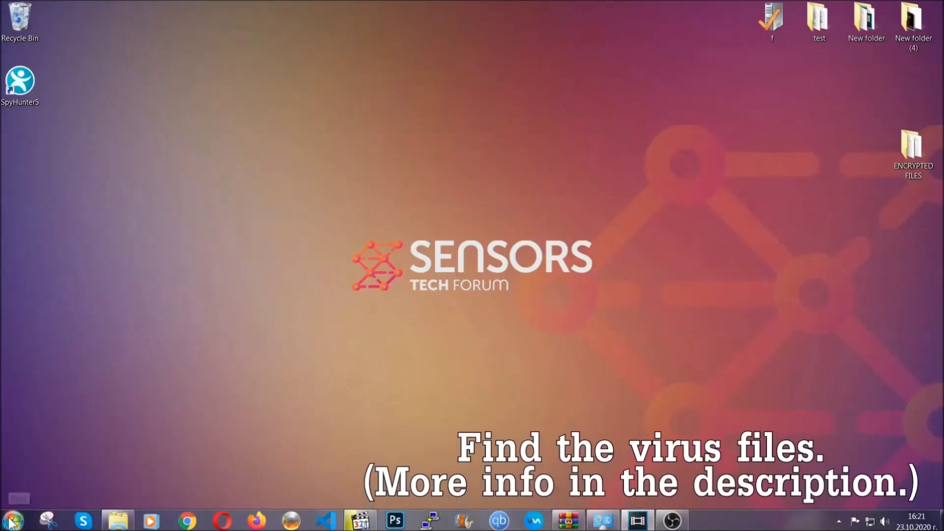
- Search the whole computer for 'fileextension:exe Example Vir'
{"action": "key", "text": "super"}
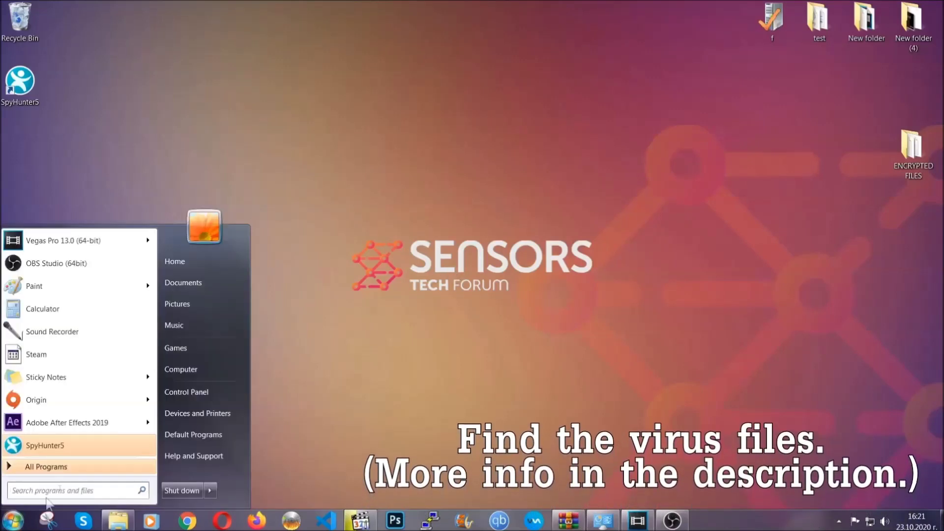
{"action": "left_click", "coordinate": [194, 368]}
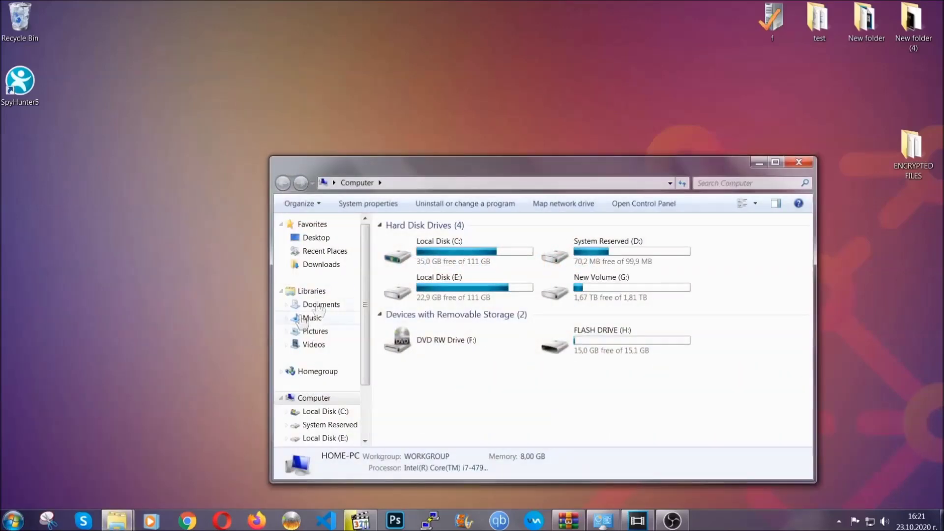
{"action": "left_click_drag", "start_coordinate": [513, 173], "coordinate": [450, 131]}
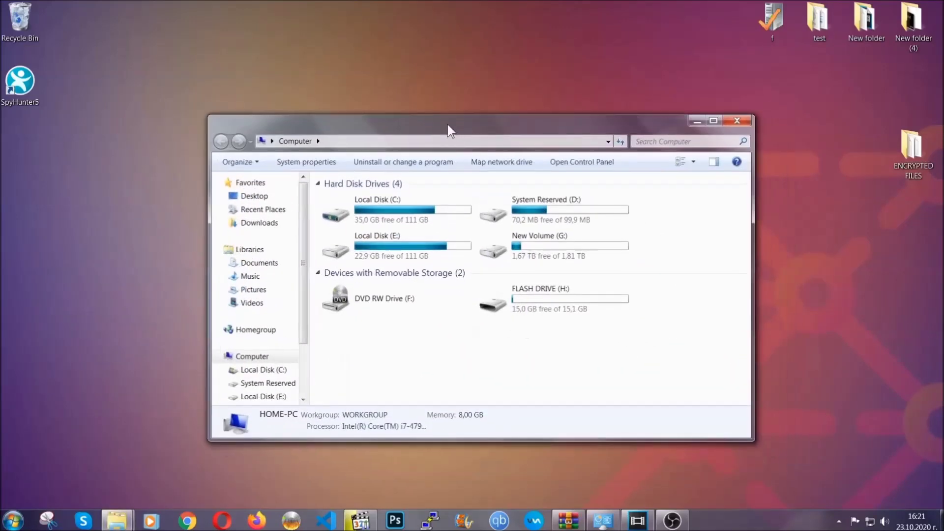
{"action": "left_click", "coordinate": [641, 141]}
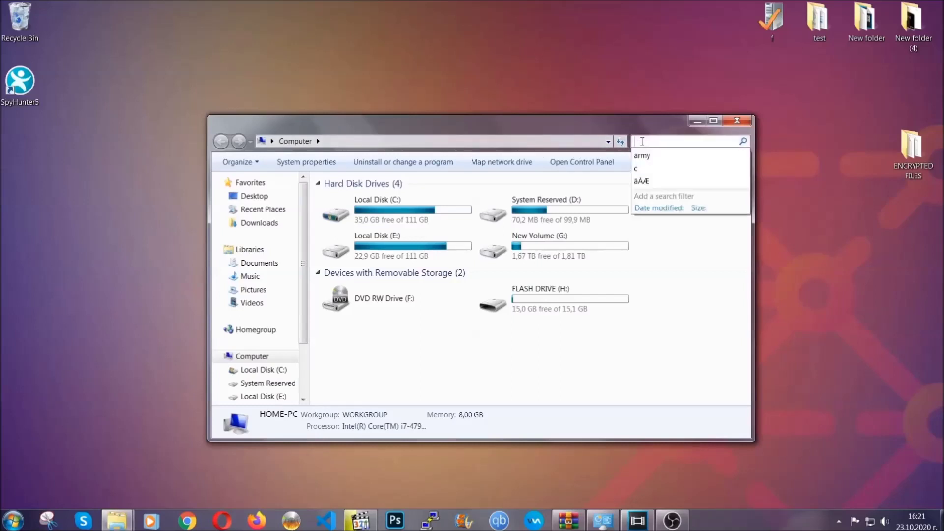
{"action": "type", "text": "file"}
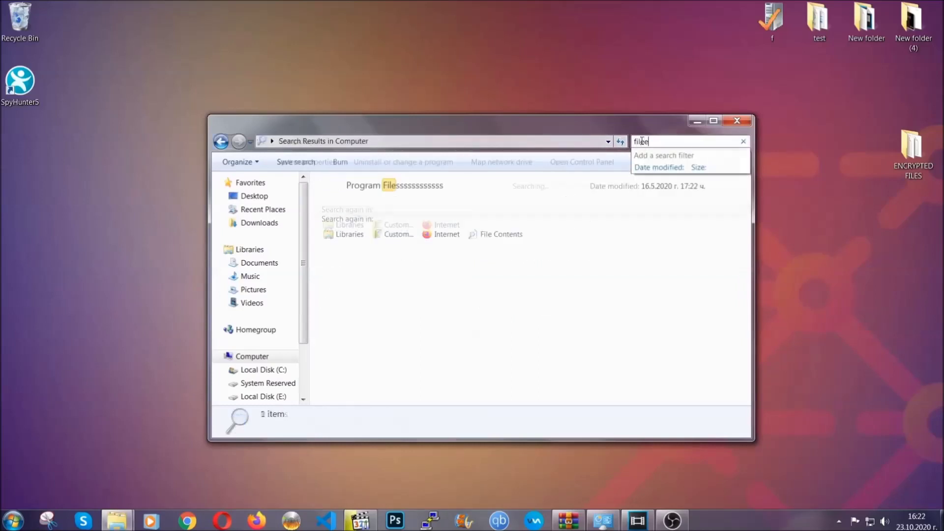
{"action": "type", "text": "extension:exe "}
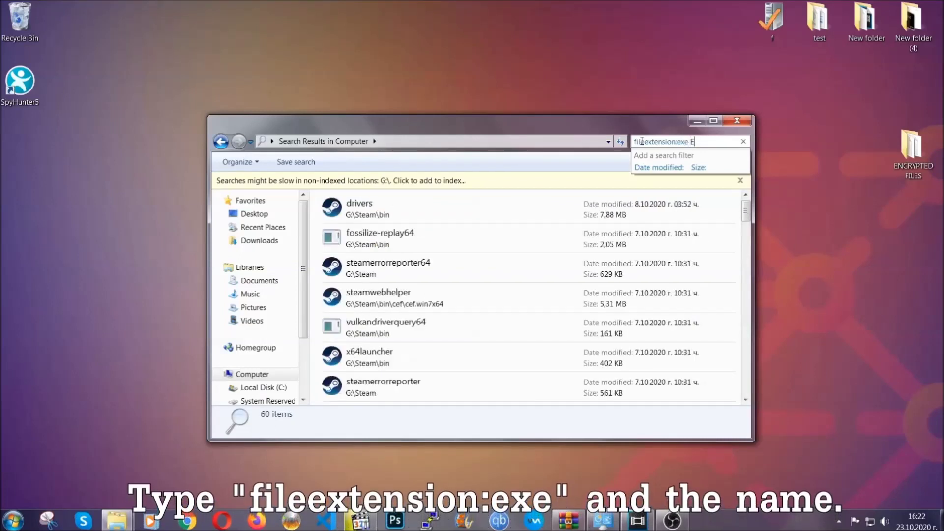
{"action": "type", "text": "Example Virus Name"}
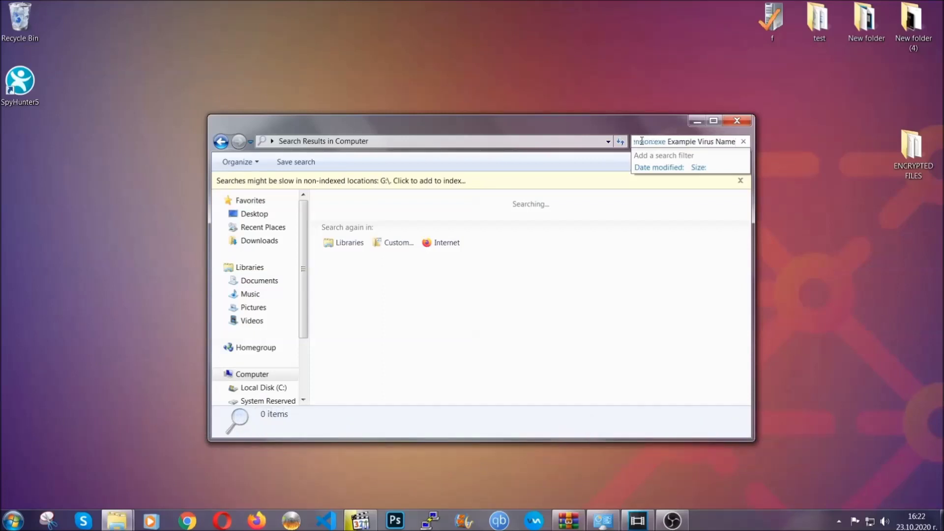
{"action": "key", "text": "Return"}
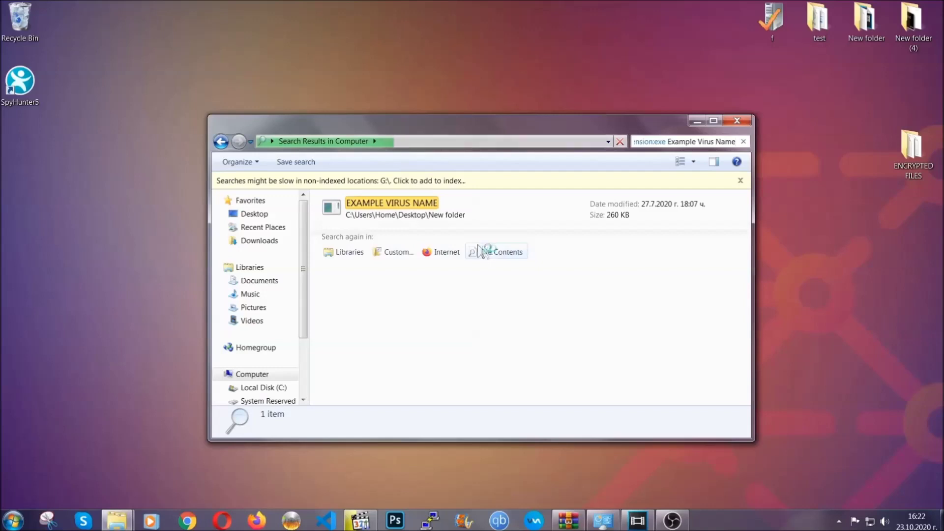
- Delete the EXAMPLE VIRUS NAME executable, confirming the move to the Recycle Bin
{"action": "left_click", "coordinate": [412, 201]}
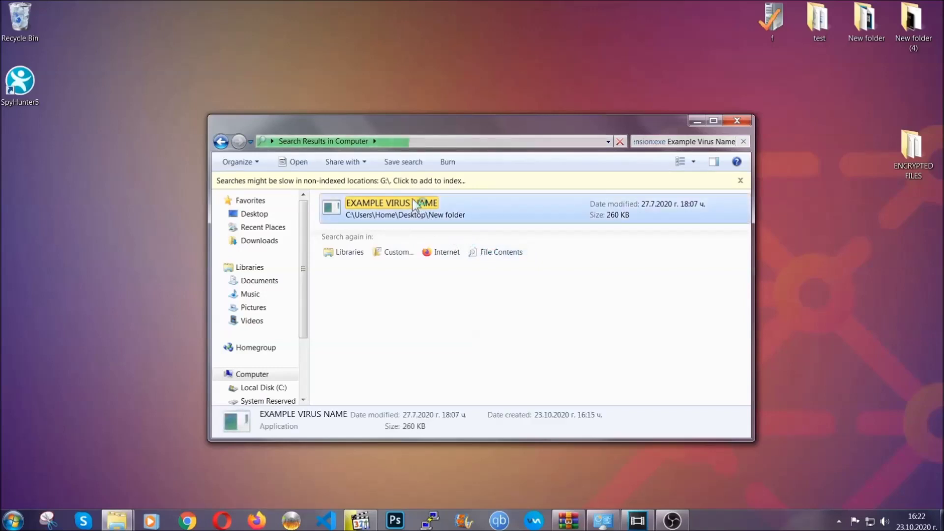
{"action": "right_click", "coordinate": [414, 203]}
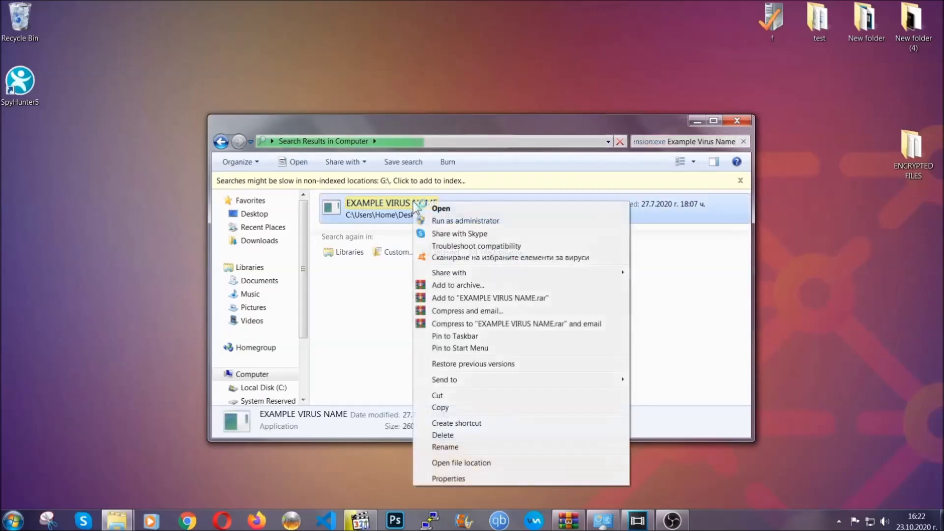
{"action": "left_click", "coordinate": [455, 434]}
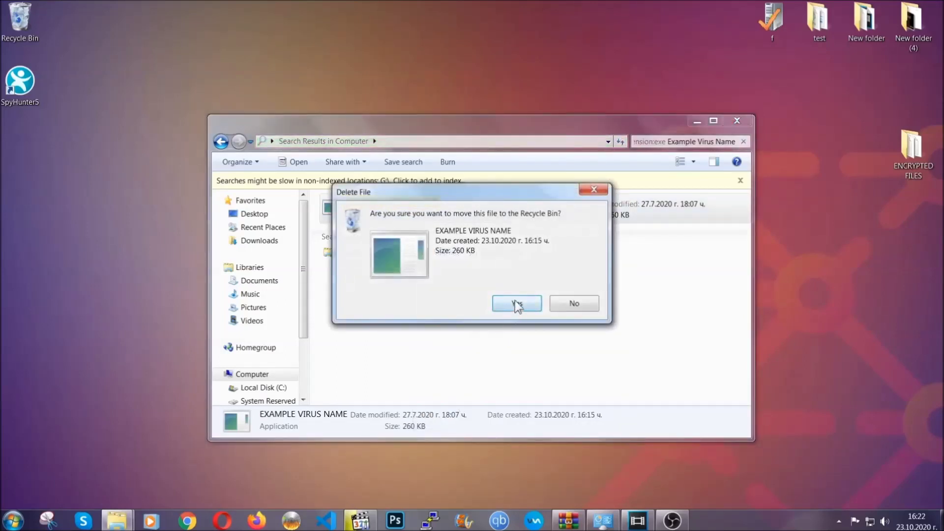
{"action": "left_click", "coordinate": [514, 302]}
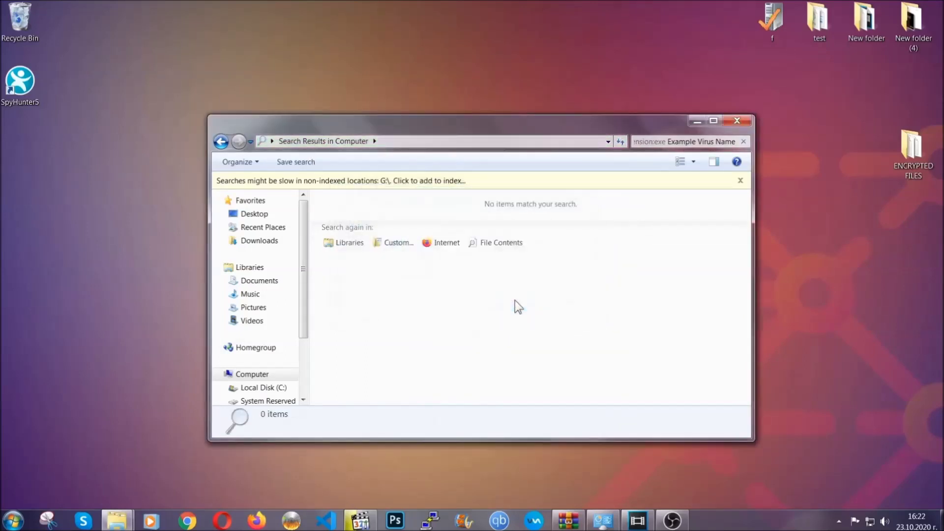
- Close the search window and launch REGEDIT from the Run dialog
{"action": "left_click", "coordinate": [737, 120]}
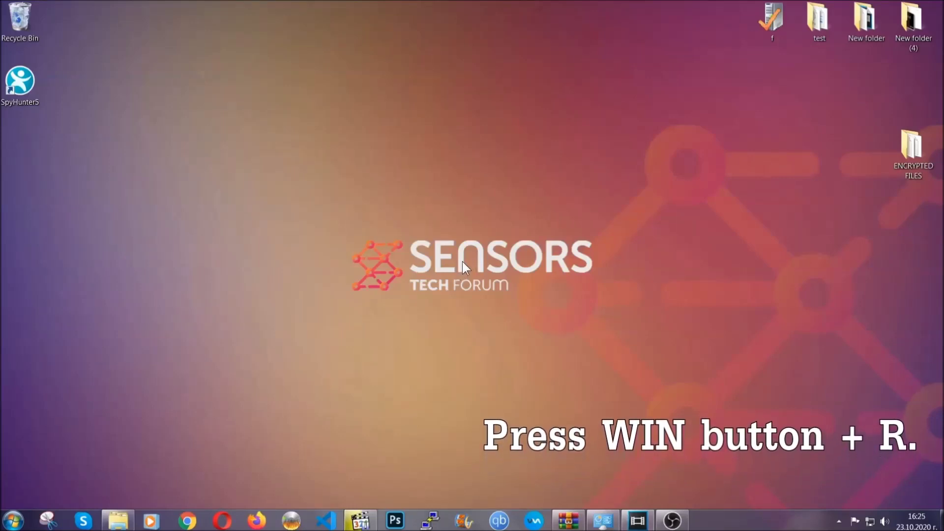
{"action": "key", "text": "super+r"}
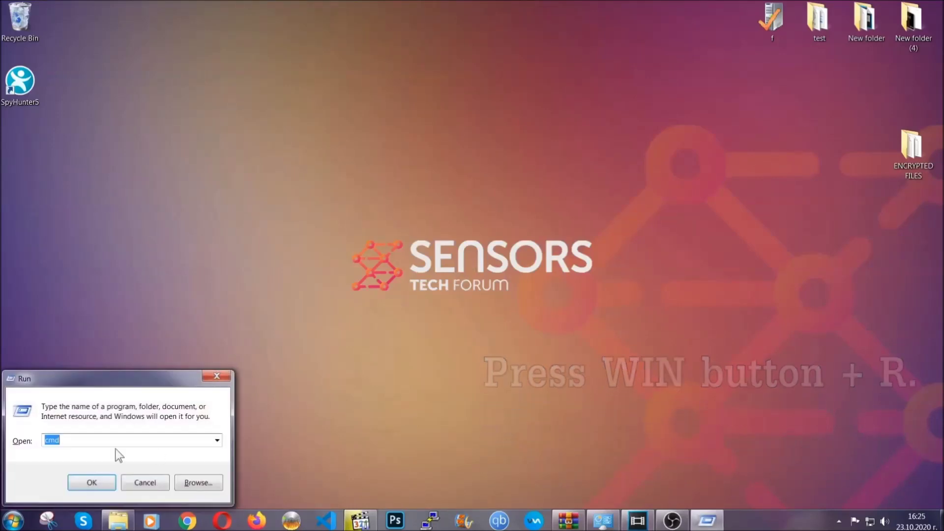
{"action": "left_click", "coordinate": [89, 446]}
{"action": "left_click_drag", "start_coordinate": [89, 446], "coordinate": [12, 445]}
{"action": "type", "text": "REGEDIT"}
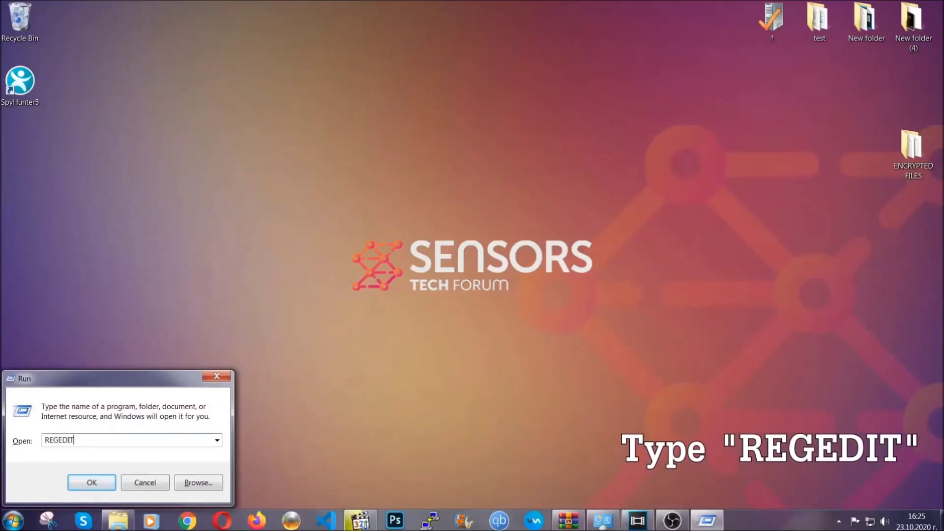
{"action": "left_click", "coordinate": [81, 480]}
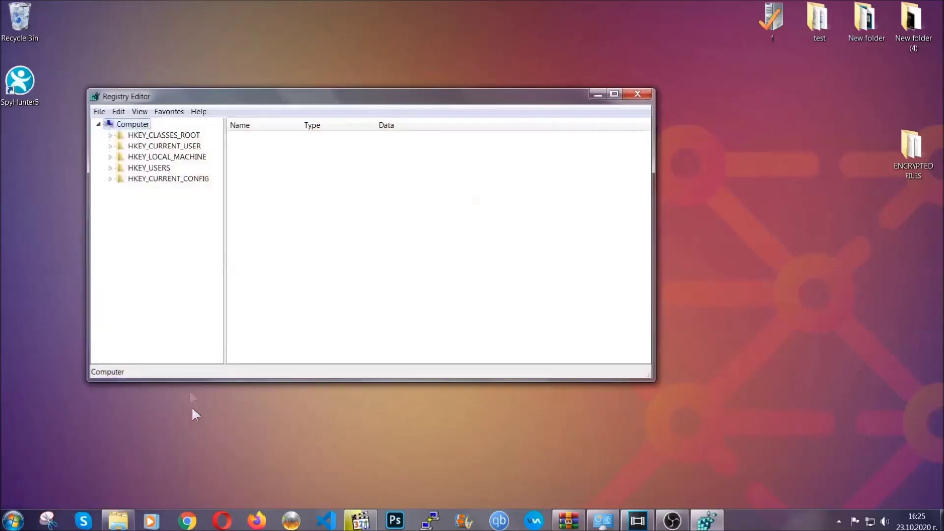
- Export the entire registry to the desktop as BACKUP.reg
{"action": "left_click", "coordinate": [100, 112]}
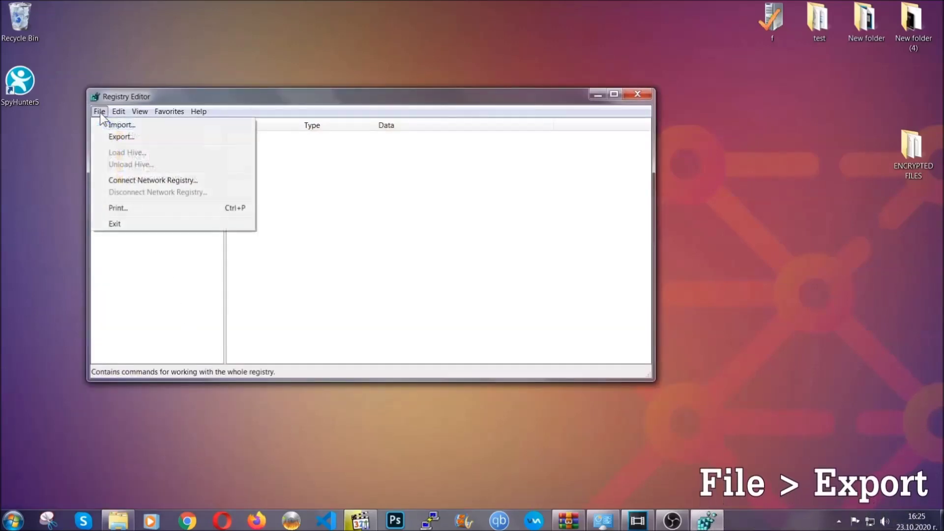
{"action": "left_click", "coordinate": [122, 136]}
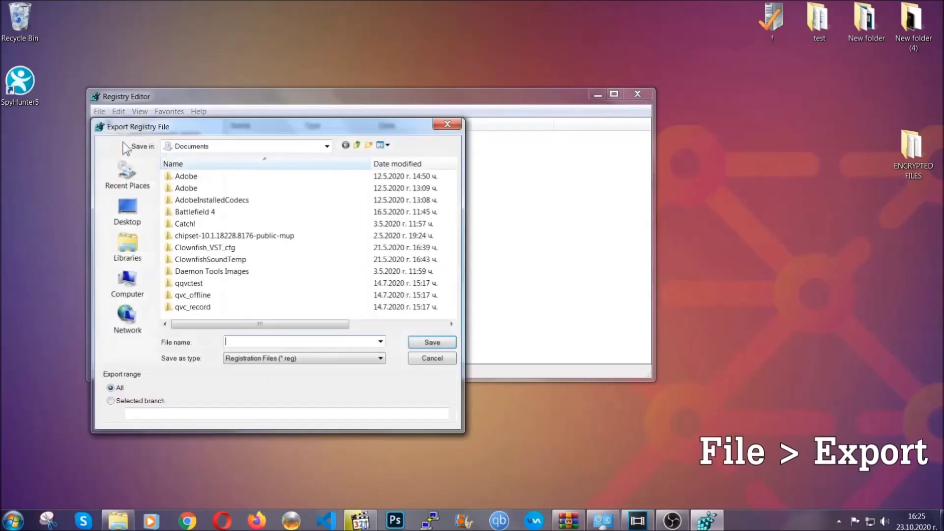
{"action": "left_click", "coordinate": [123, 208]}
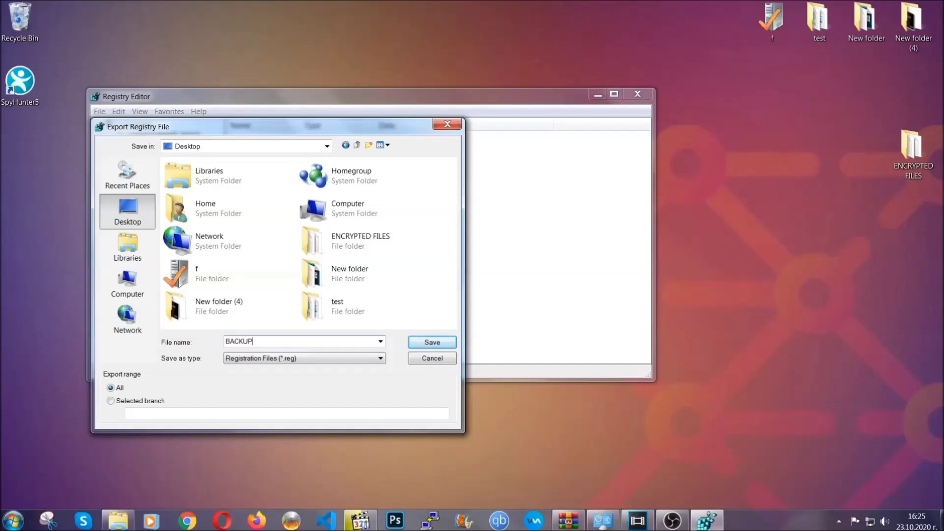
{"action": "left_click", "coordinate": [431, 342]}
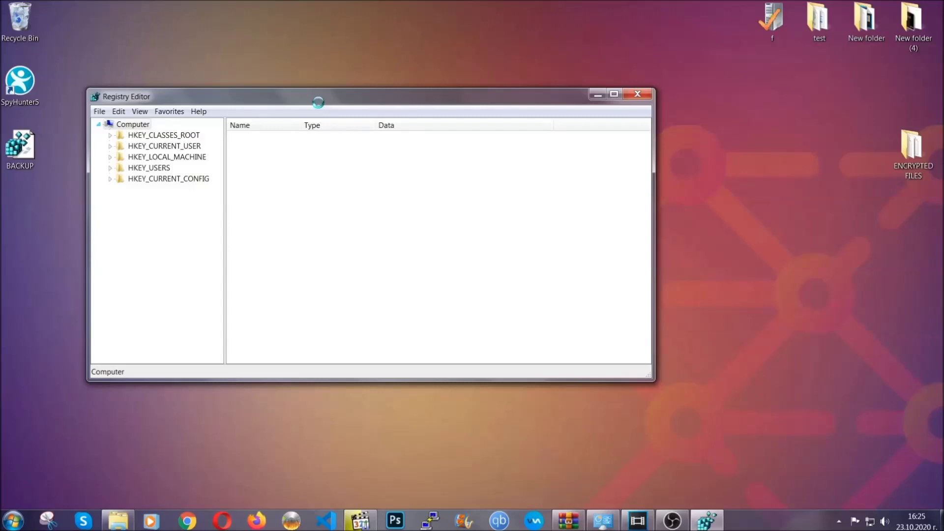
{"action": "left_click_drag", "start_coordinate": [318, 102], "coordinate": [411, 132]}
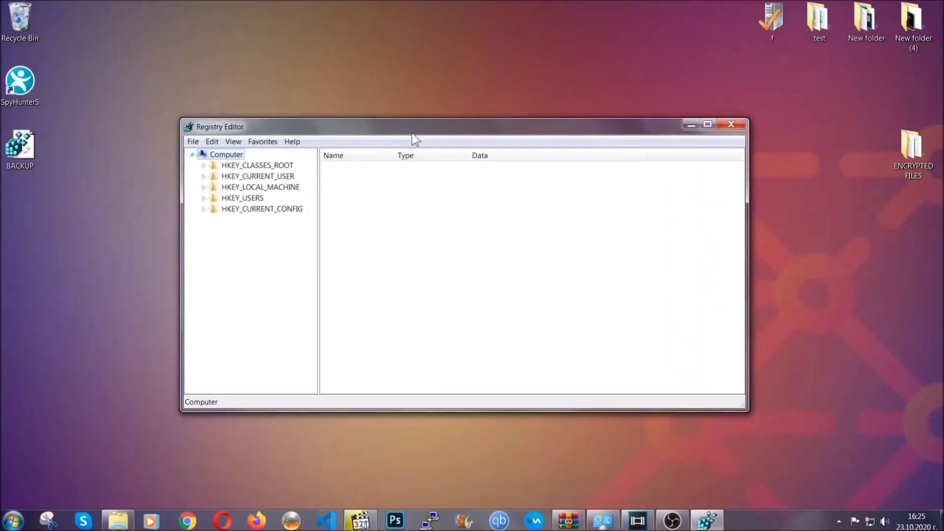
- Open and close Registry Editor's File menu without choosing a command
{"action": "left_click", "coordinate": [193, 143]}
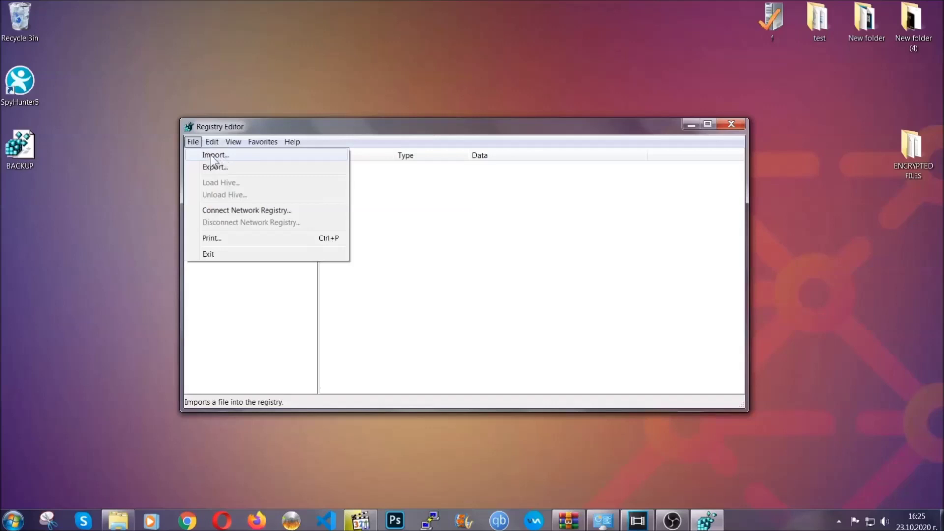
{"action": "left_click", "coordinate": [194, 143]}
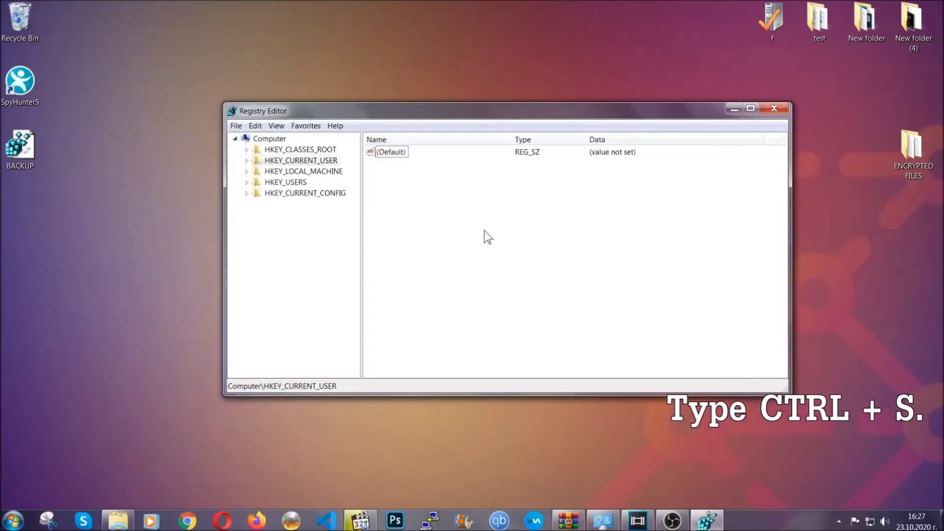
- Search the registry for 'RunOnce' and select the CurrentVersion Run key to list its values
{"action": "key", "text": "ctrl+f"}
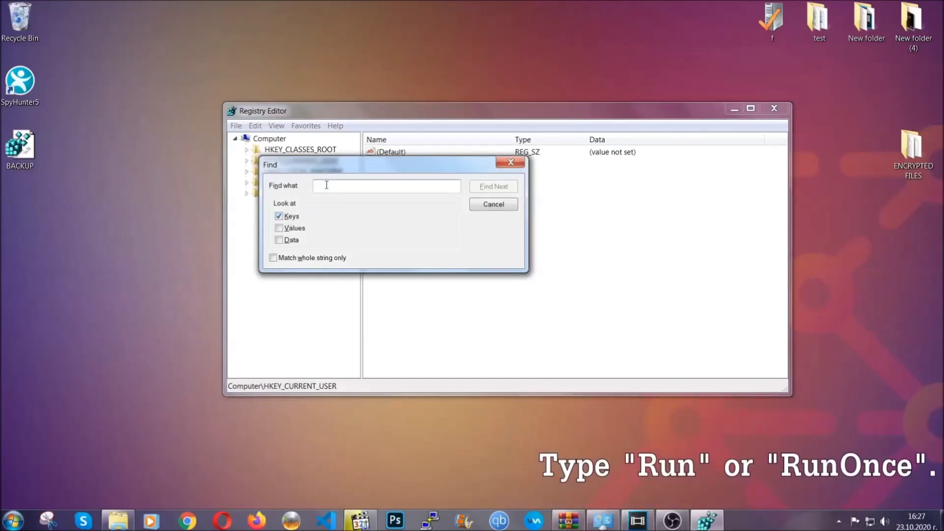
{"action": "type", "text": "RunO"}
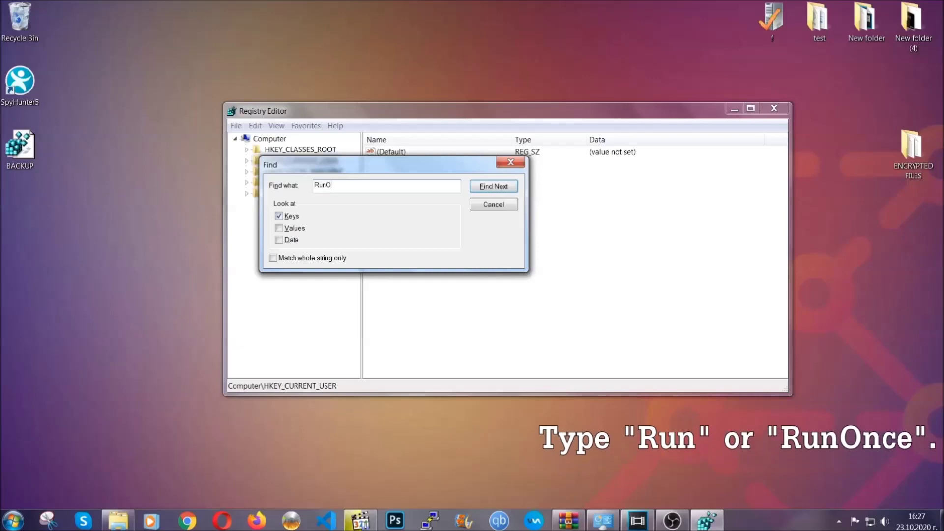
{"action": "type", "text": "nce"}
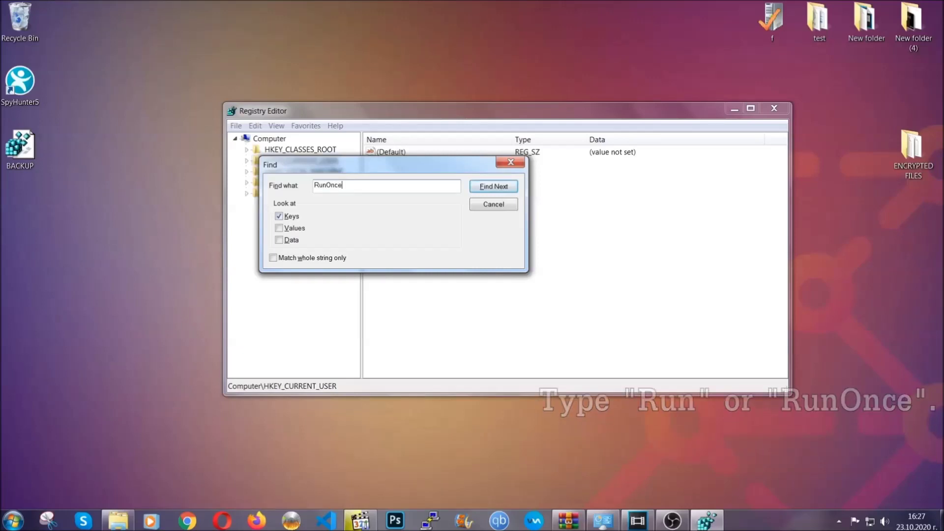
{"action": "left_click", "coordinate": [504, 189]}
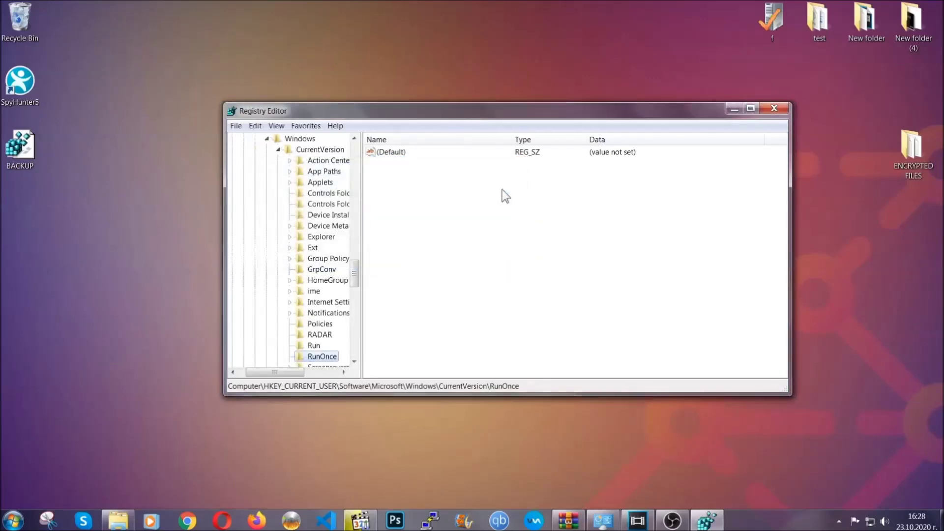
{"action": "left_click_drag", "start_coordinate": [359, 266], "coordinate": [355, 282]}
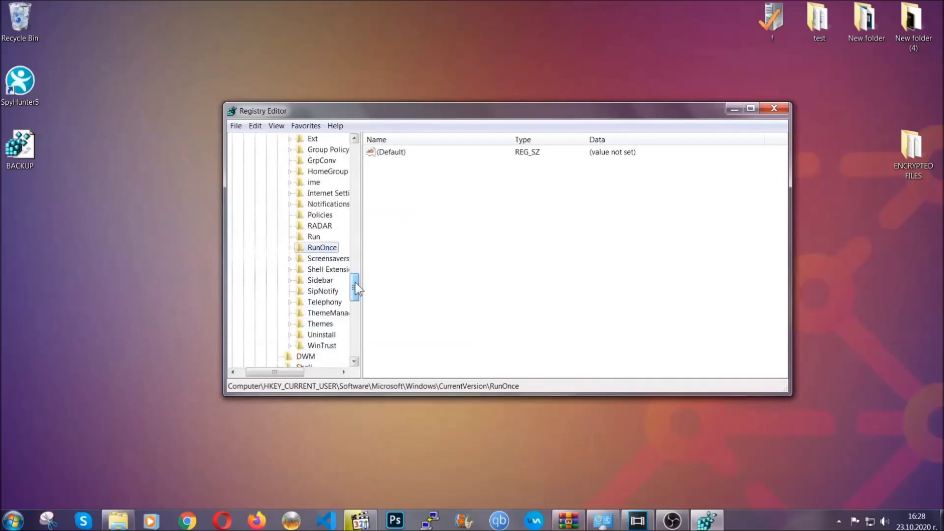
{"action": "left_click", "coordinate": [313, 236]}
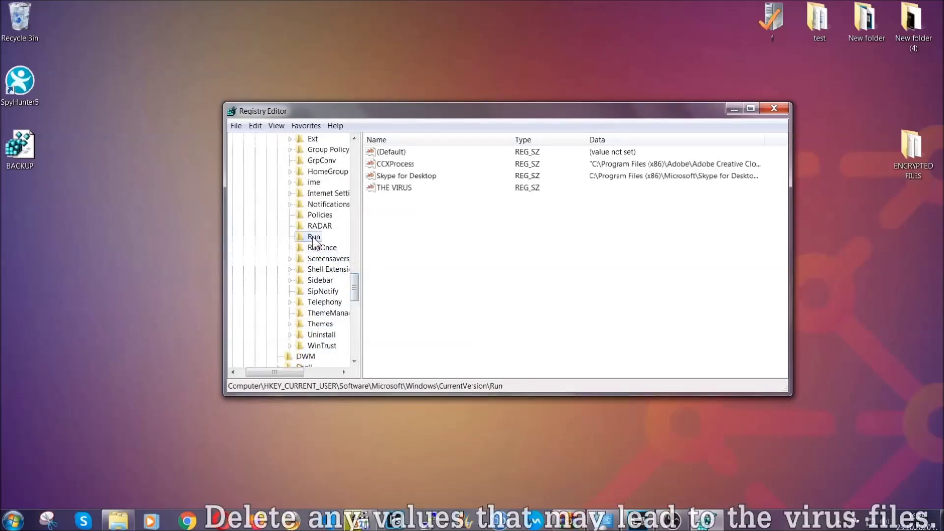
- Delete THE VIRUS value from the Run key and confirm the deletion
{"action": "left_click", "coordinate": [388, 188]}
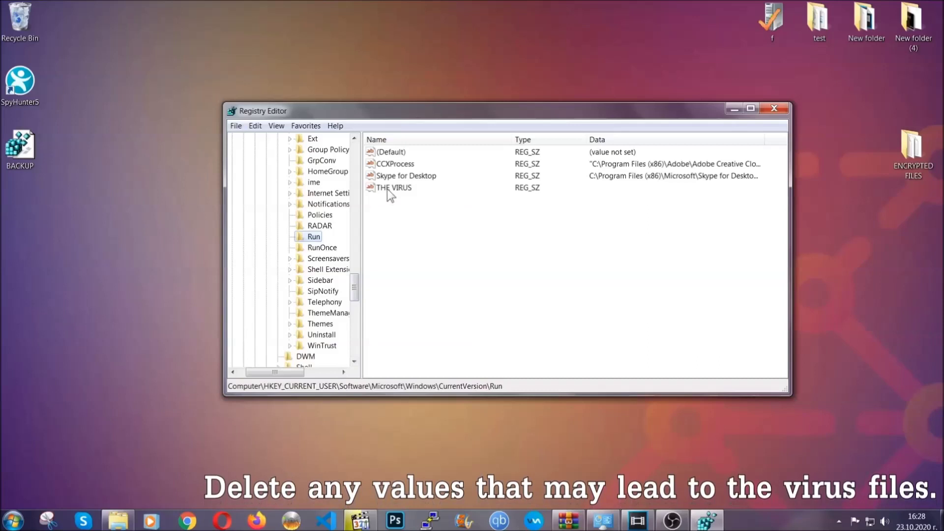
{"action": "right_click", "coordinate": [388, 189]}
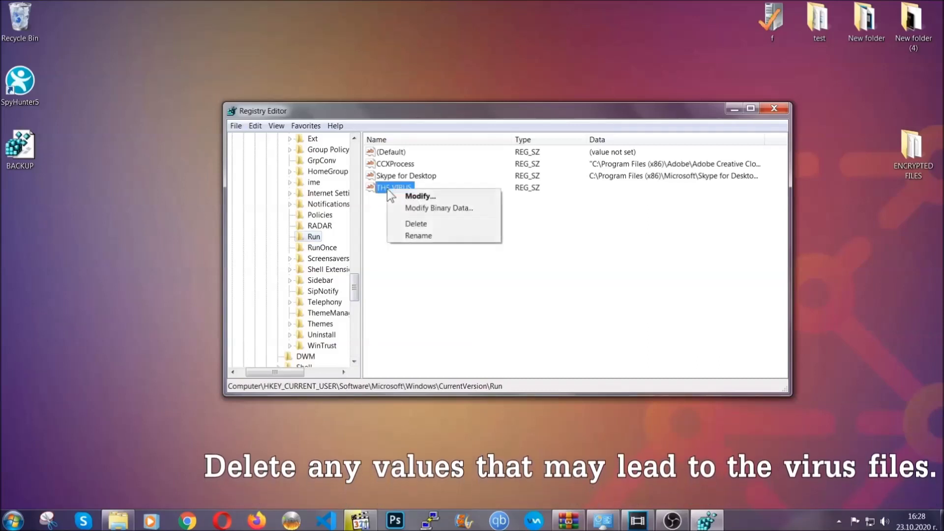
{"action": "left_click", "coordinate": [407, 224]}
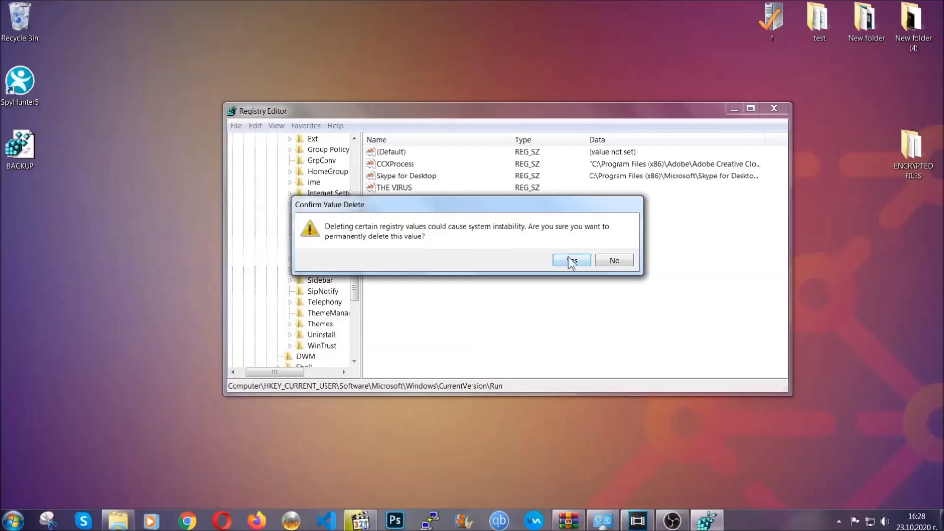
{"action": "left_click", "coordinate": [571, 261]}
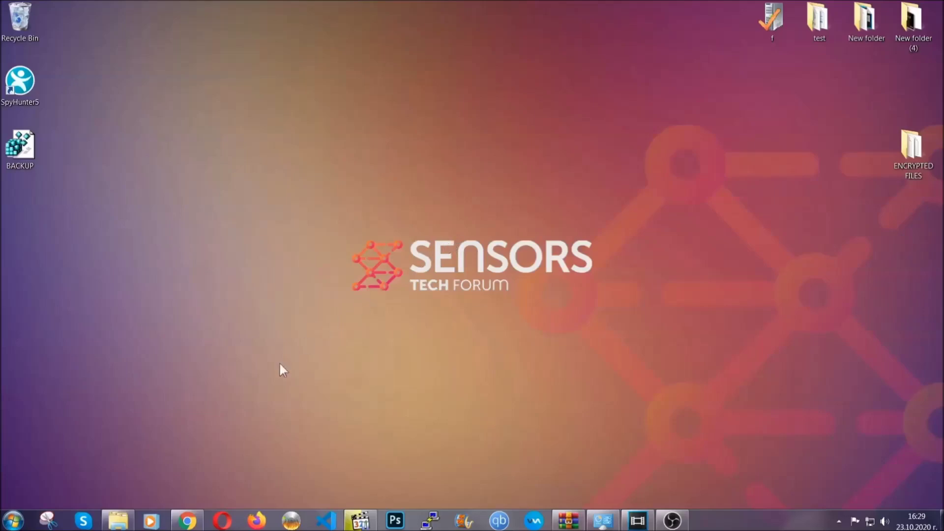
- Restore Chrome with the SensorsTechForum article and scroll down to its Method 1–6 recovery list
{"action": "left_click", "coordinate": [187, 521]}
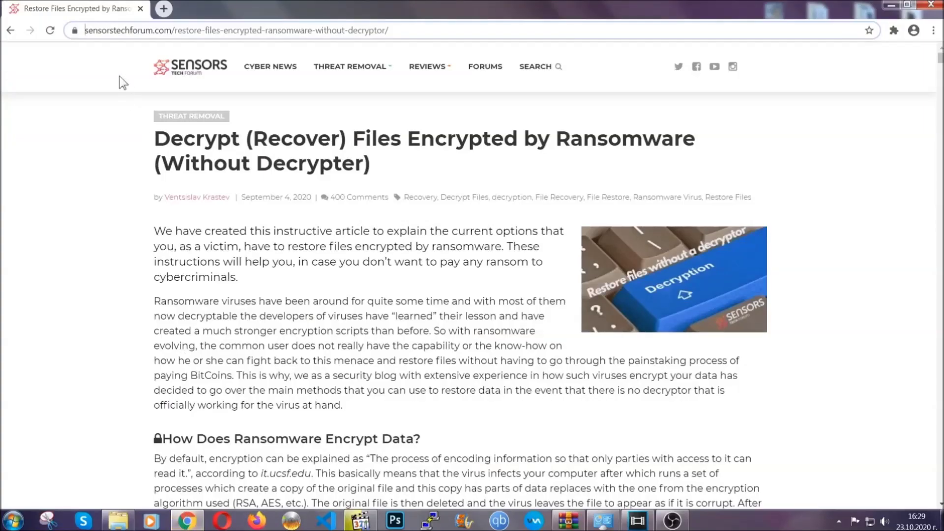
{"action": "left_click_drag", "start_coordinate": [85, 30], "coordinate": [426, 35]}
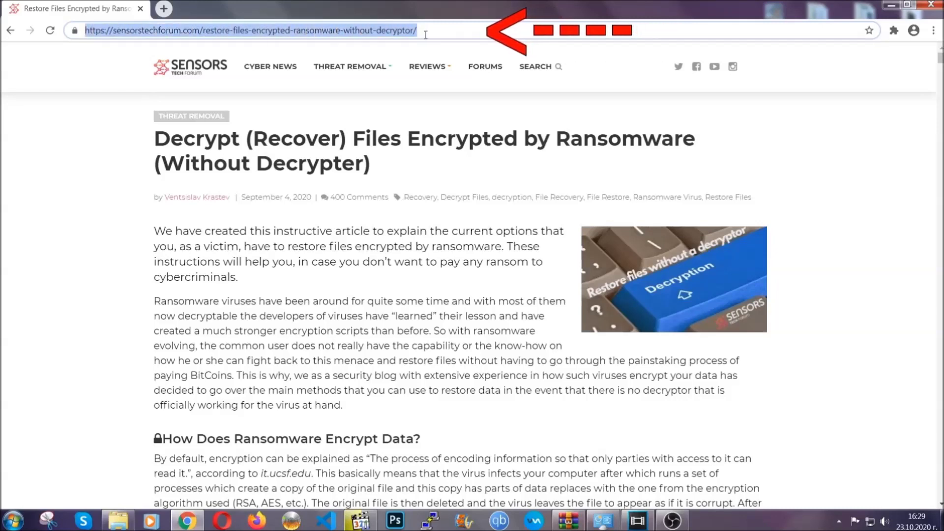
{"action": "mouse_move", "coordinate": [426, 97]}
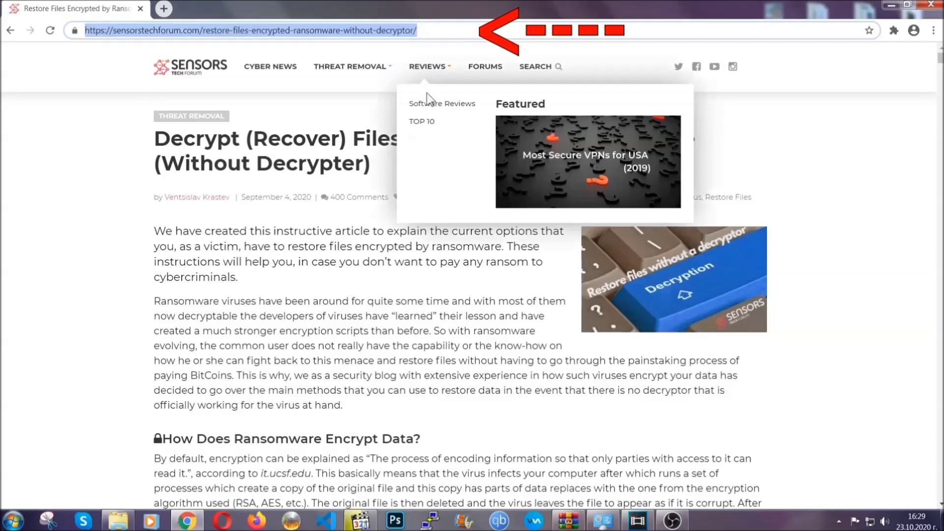
{"action": "scroll", "coordinate": [486, 268], "scroll_direction": "down", "scroll_amount": 5}
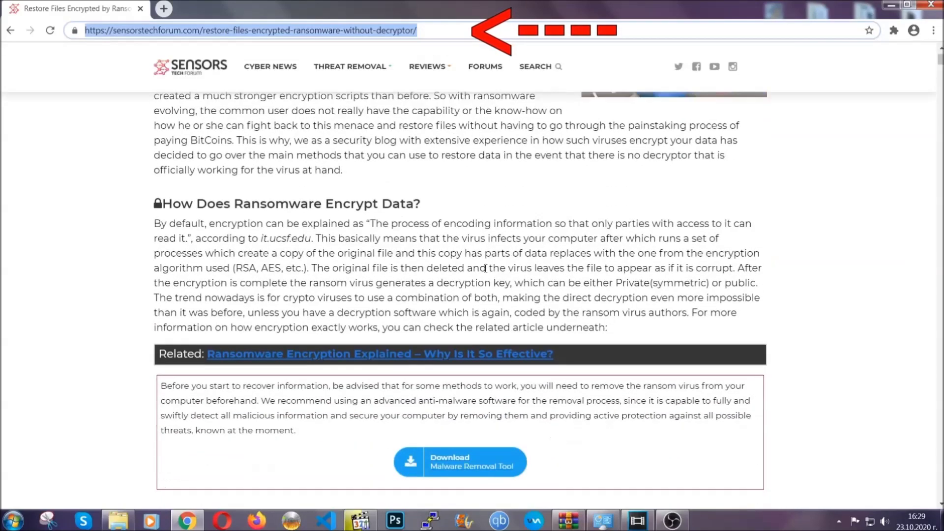
{"action": "scroll", "coordinate": [485, 267], "scroll_direction": "down", "scroll_amount": 6}
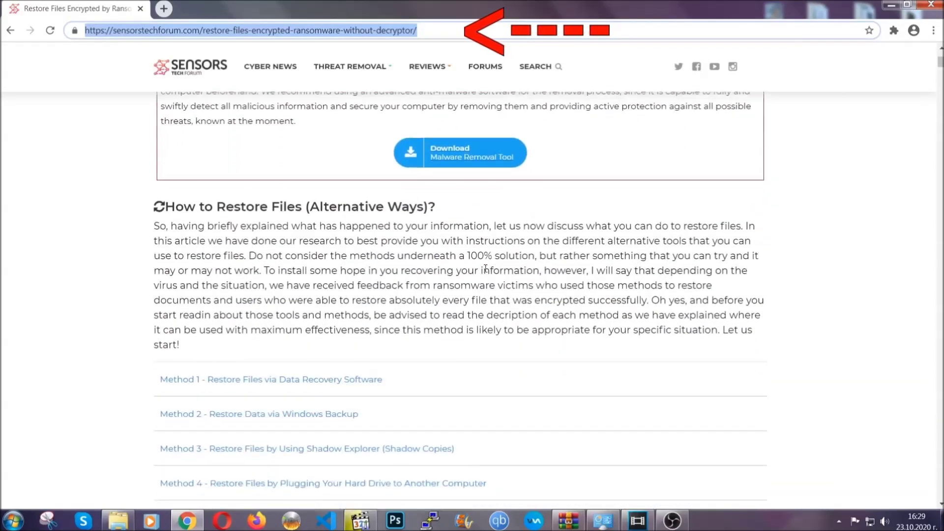
{"action": "scroll", "coordinate": [485, 270], "scroll_direction": "down", "scroll_amount": 3}
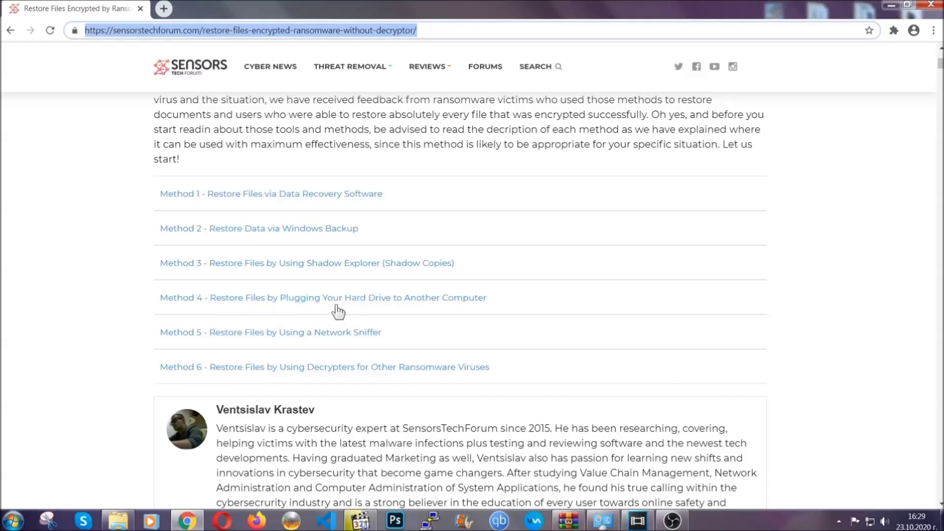
- Expand Method 2, the Windows Backup recovery method, and look over its details table
{"action": "left_click", "coordinate": [294, 228]}
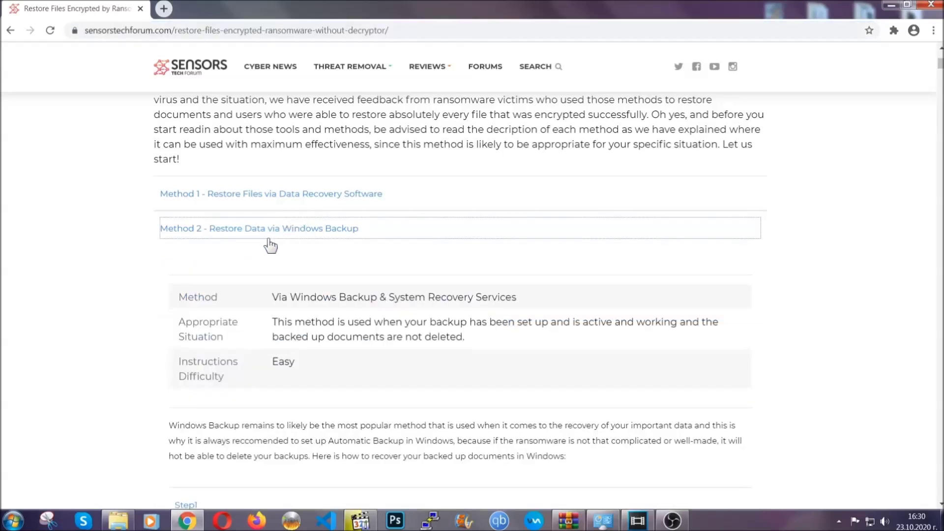
{"action": "left_click_drag", "start_coordinate": [272, 295], "coordinate": [332, 367]}
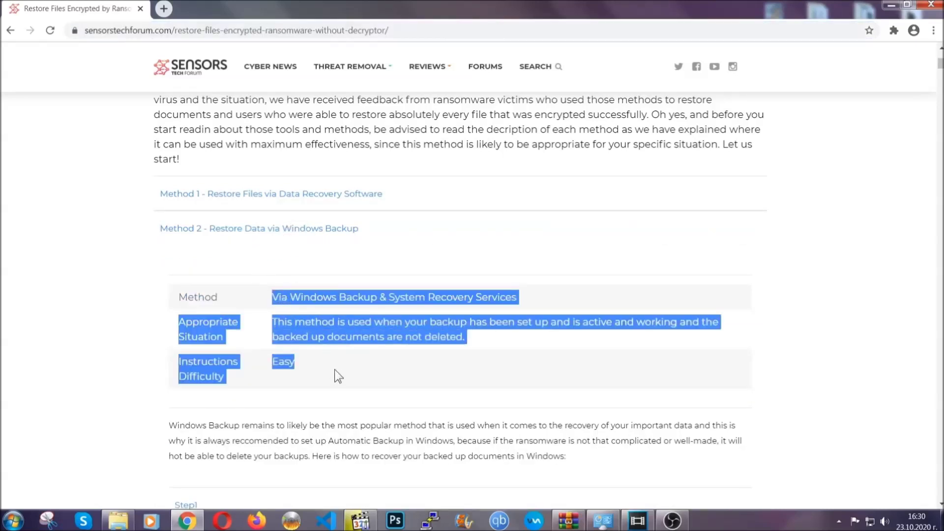
{"action": "left_click", "coordinate": [334, 370]}
{"action": "scroll", "coordinate": [337, 367], "scroll_direction": "down", "scroll_amount": 4}
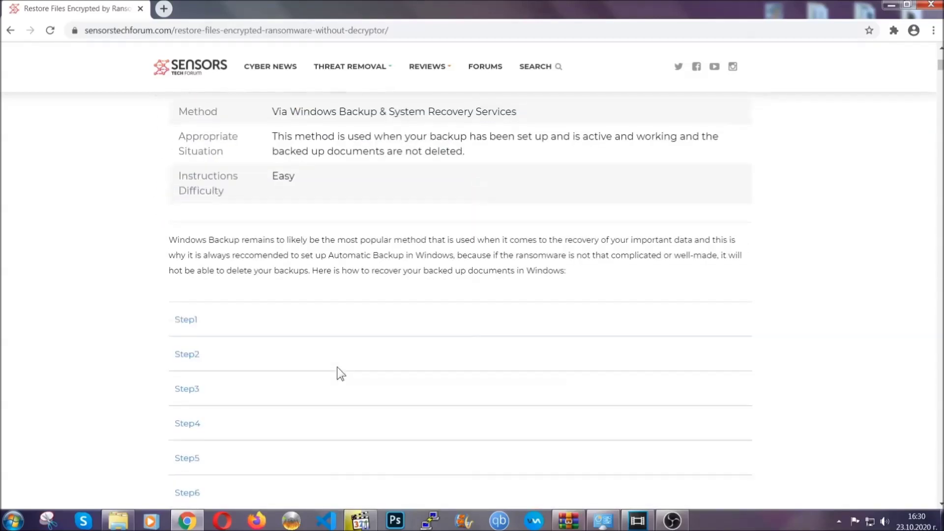
{"action": "scroll", "coordinate": [338, 367], "scroll_direction": "down", "scroll_amount": 1}
- Expand Step1, Step2 and Step3 of the Windows Backup method and read through them
{"action": "left_click", "coordinate": [196, 261]}
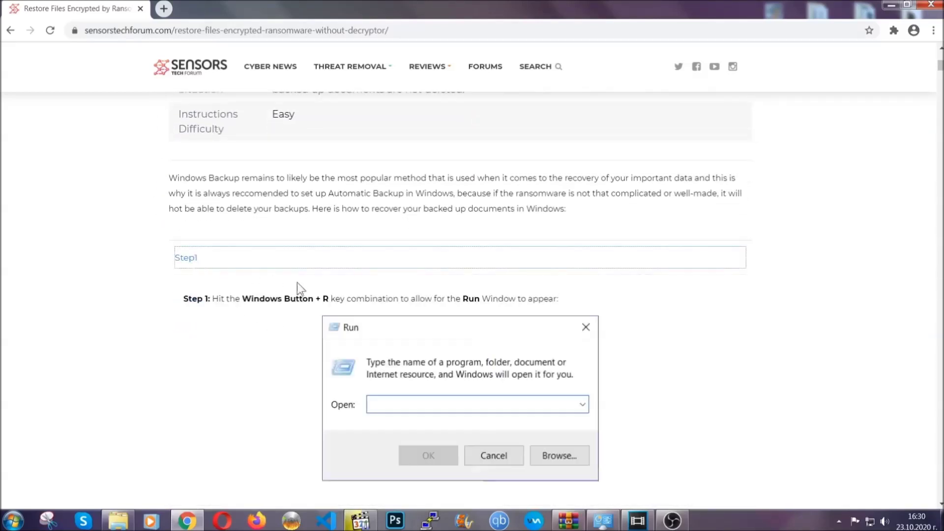
{"action": "scroll", "coordinate": [442, 309], "scroll_direction": "down", "scroll_amount": 5}
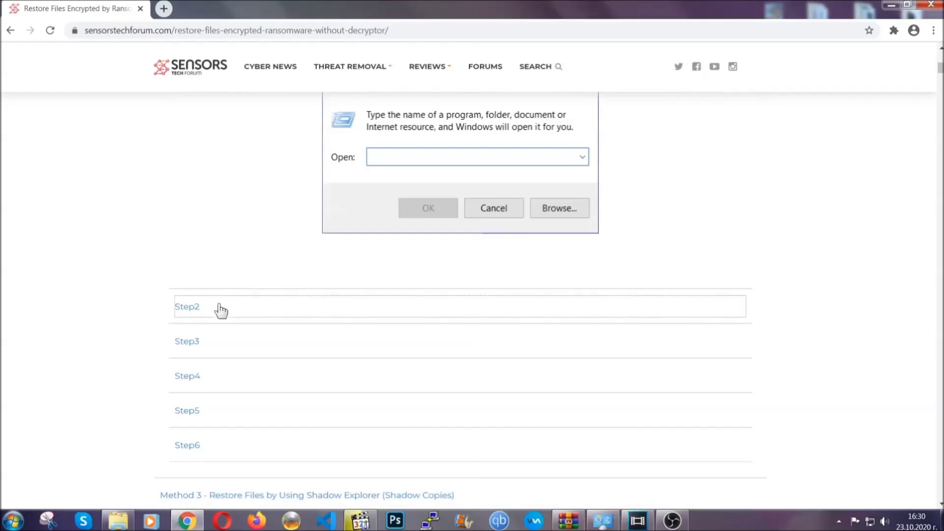
{"action": "left_click", "coordinate": [221, 310]}
{"action": "scroll", "coordinate": [424, 315], "scroll_direction": "down", "scroll_amount": 5}
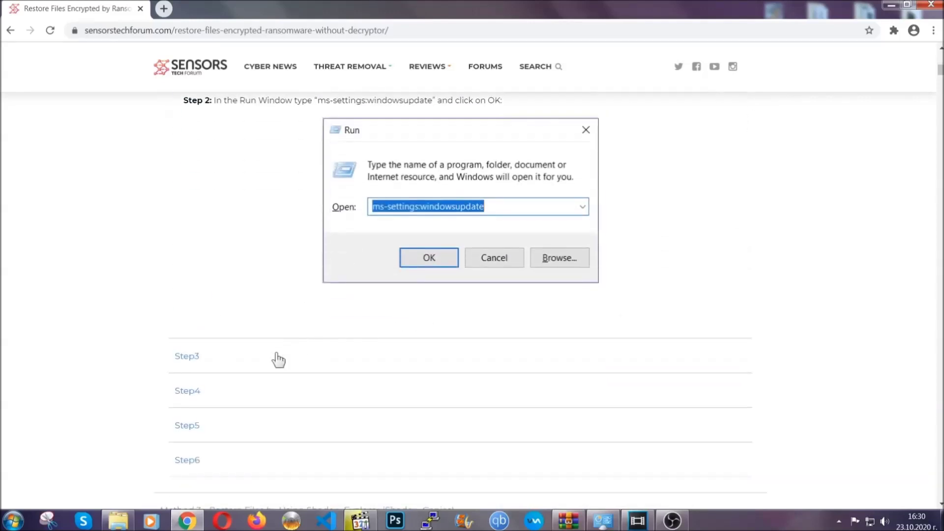
{"action": "left_click", "coordinate": [278, 360]}
{"action": "scroll", "coordinate": [419, 337], "scroll_direction": "down", "scroll_amount": 4}
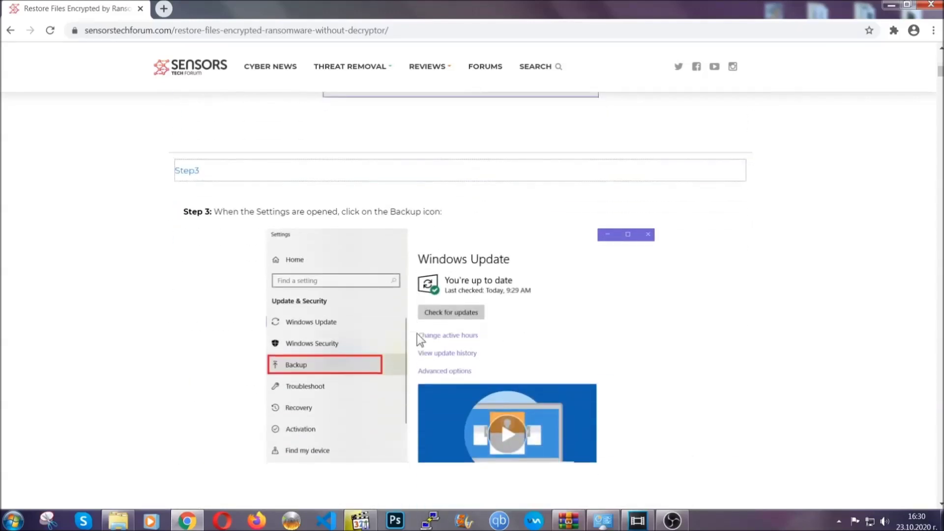
{"action": "scroll", "coordinate": [417, 333], "scroll_direction": "down", "scroll_amount": 3}
{"action": "scroll", "coordinate": [415, 335], "scroll_direction": "down", "scroll_amount": 2}
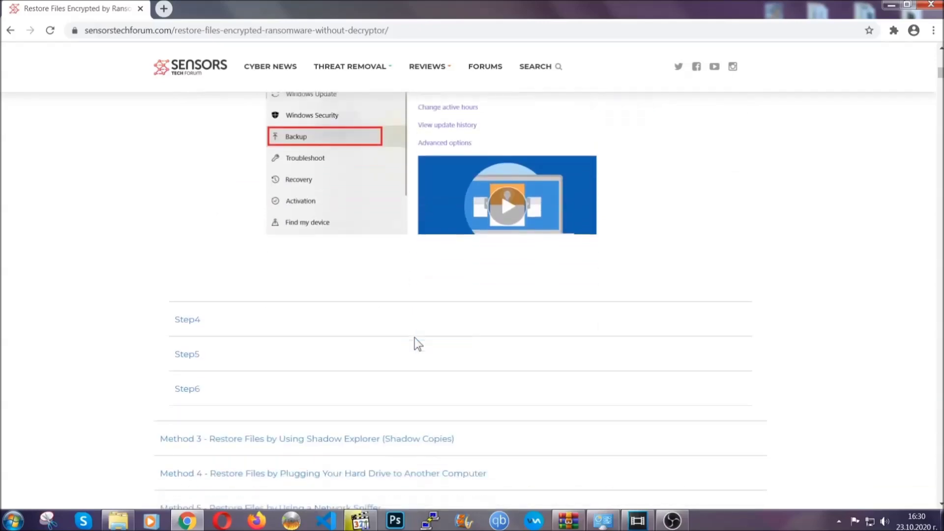
{"action": "scroll", "coordinate": [418, 343], "scroll_direction": "down", "scroll_amount": 8}
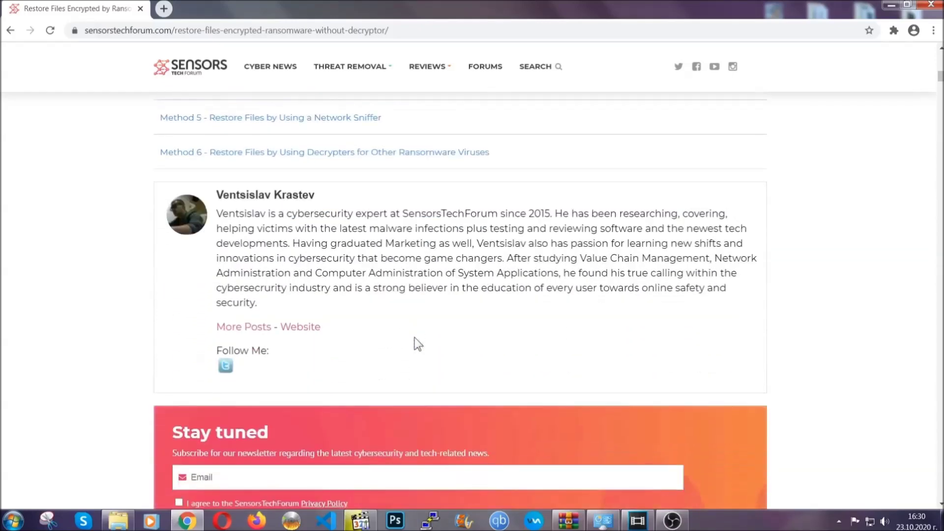
- Scroll back up the article and minimize Chrome to reveal the desktop
{"action": "scroll", "coordinate": [414, 337], "scroll_direction": "up", "scroll_amount": 20}
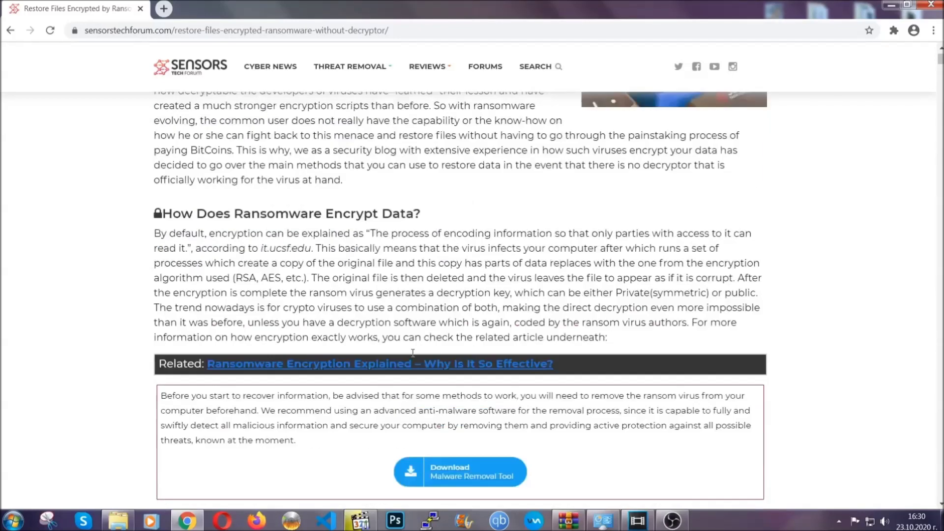
{"action": "scroll", "coordinate": [413, 352], "scroll_direction": "up", "scroll_amount": 5}
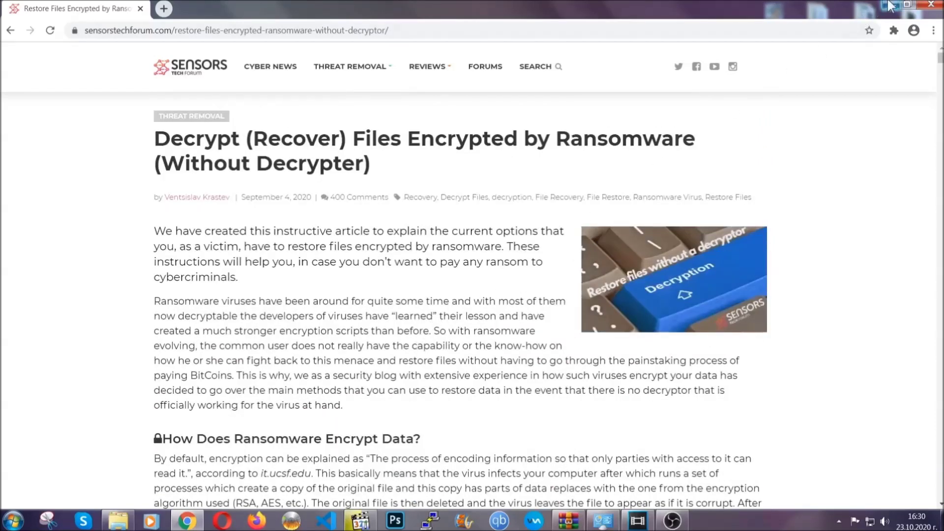
{"action": "left_click", "coordinate": [889, 4]}
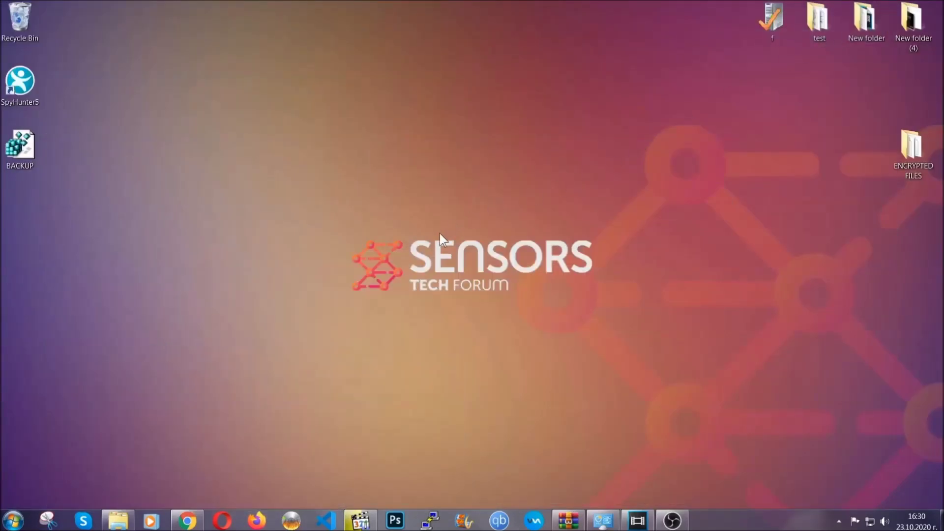